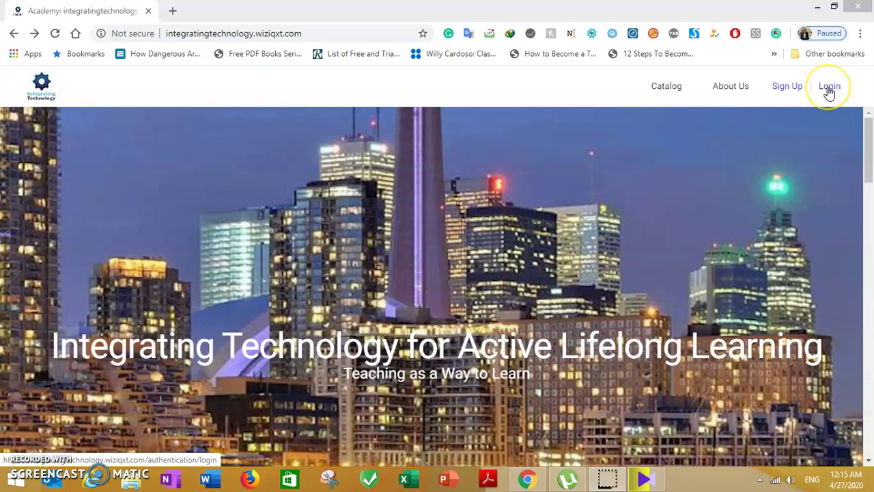
Log in to the Integrating Technology academy with the saved credentials.
{"action": "left_click", "coordinate": [829, 89]}
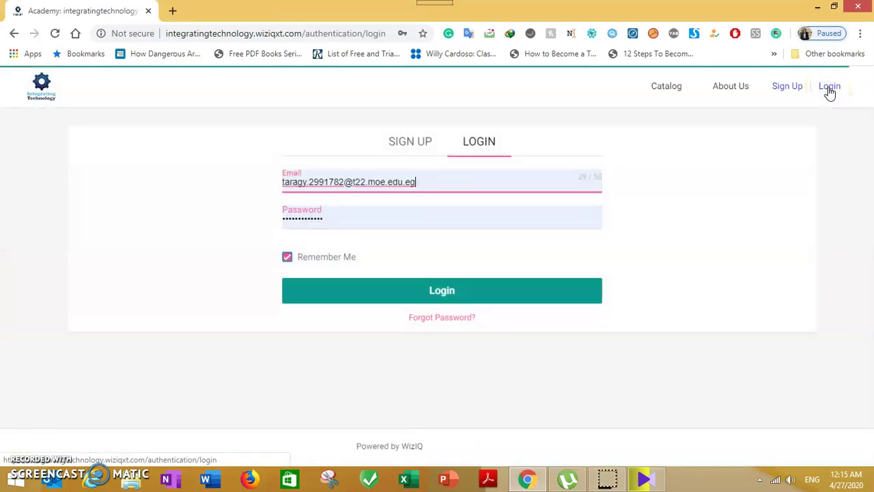
{"action": "left_click", "coordinate": [452, 285]}
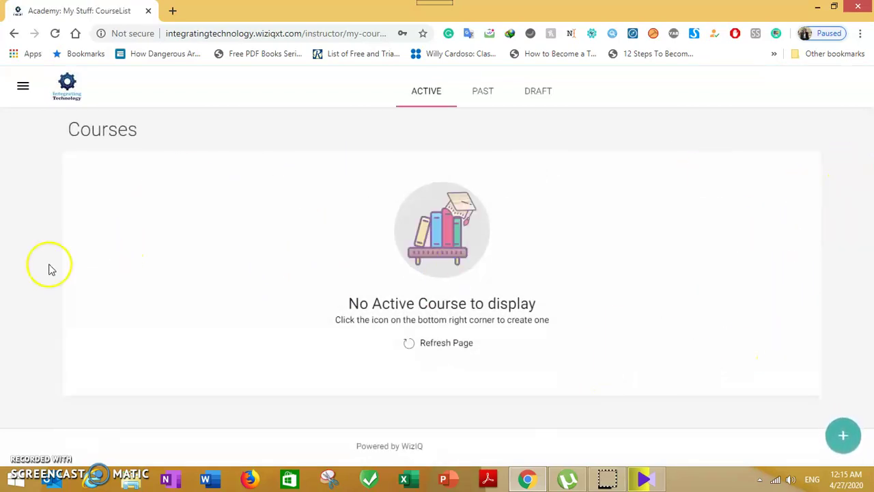
Go to the Live Classes section and start scheduling a new class.
{"action": "left_click", "coordinate": [22, 86]}
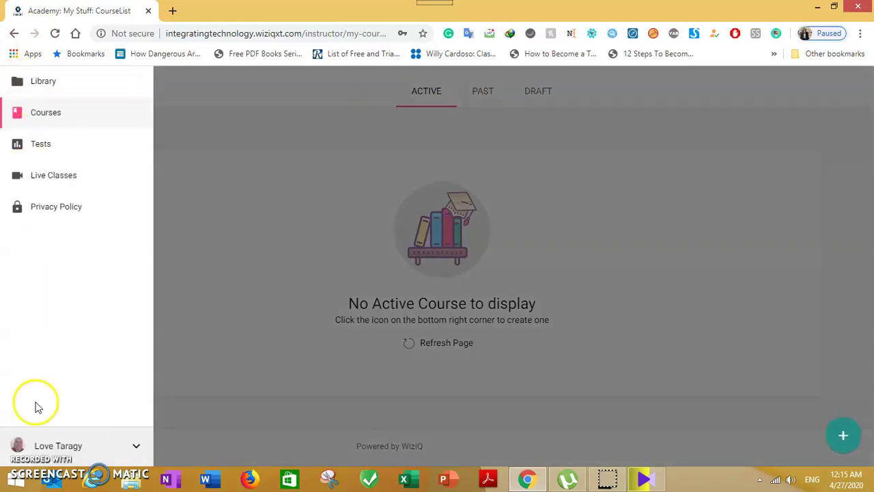
{"action": "left_click", "coordinate": [134, 446]}
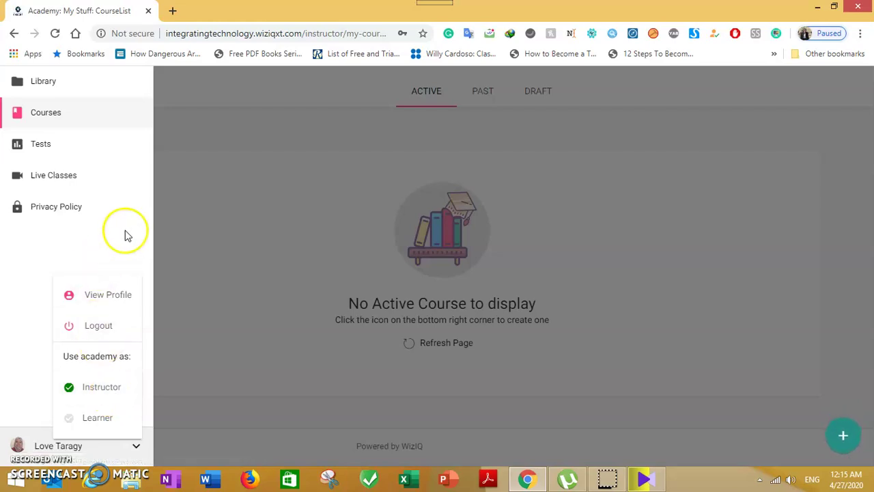
{"action": "left_click", "coordinate": [66, 176]}
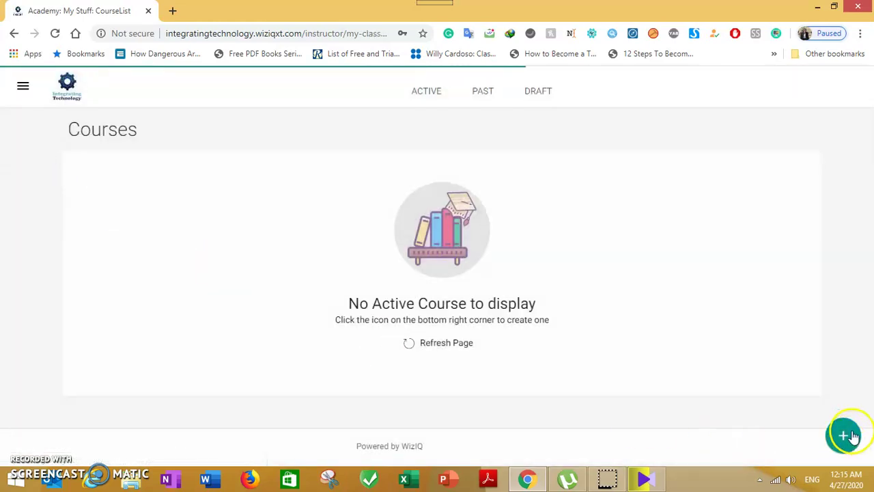
{"action": "left_click", "coordinate": [844, 437]}
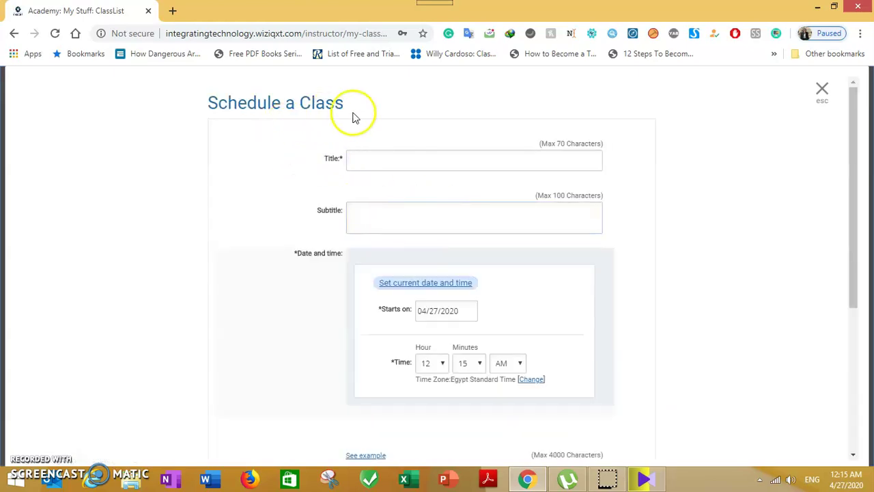
Give the class the title "Listening skill" and the subtitle "improving listening skill".
{"action": "left_click", "coordinate": [385, 155]}
{"action": "left_click", "coordinate": [385, 155]}
{"action": "left_click", "coordinate": [392, 190]}
{"action": "left_click", "coordinate": [368, 220]}
{"action": "type", "text": "imp"}
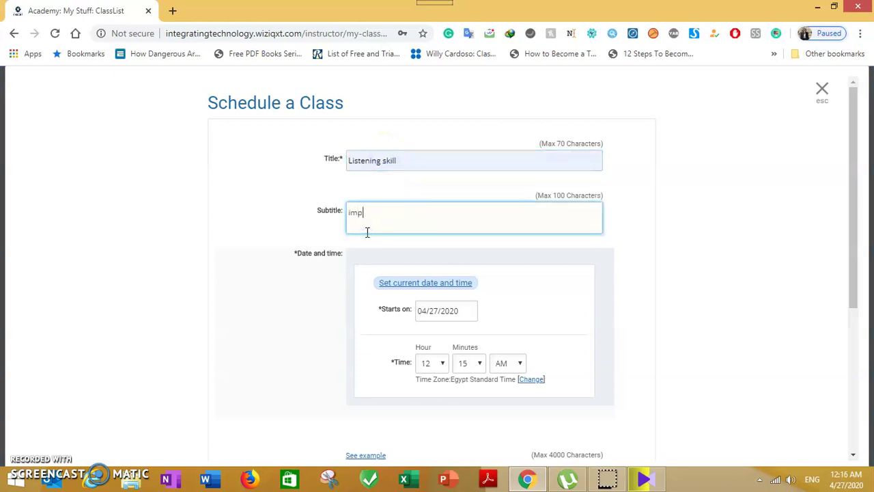
{"action": "type", "text": "roving listening "}
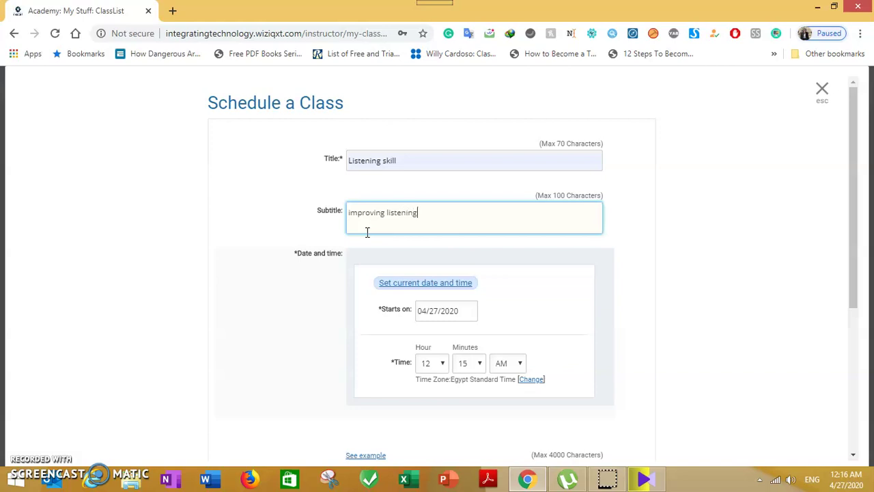
{"action": "type", "text": "skill"}
Set the minutes of the class start time to 20.
{"action": "left_click", "coordinate": [372, 262]}
{"action": "scroll", "coordinate": [373, 265], "scroll_direction": "down", "scroll_amount": 1}
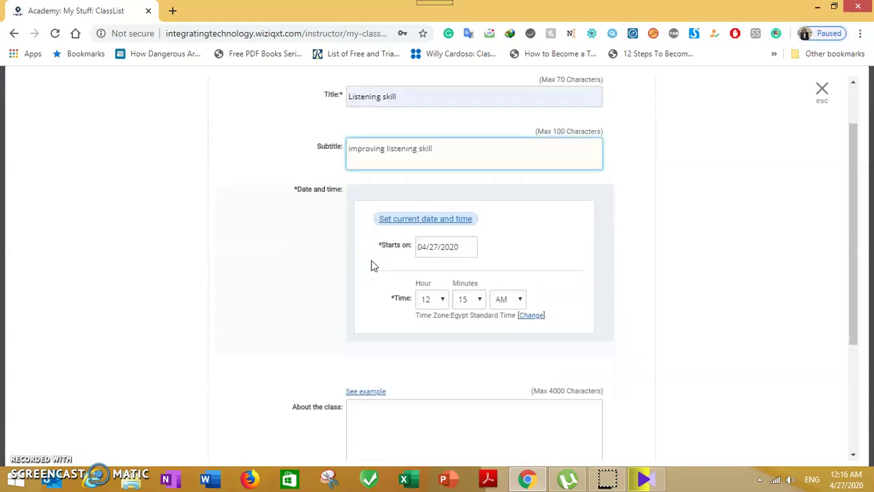
{"action": "left_click", "coordinate": [479, 302]}
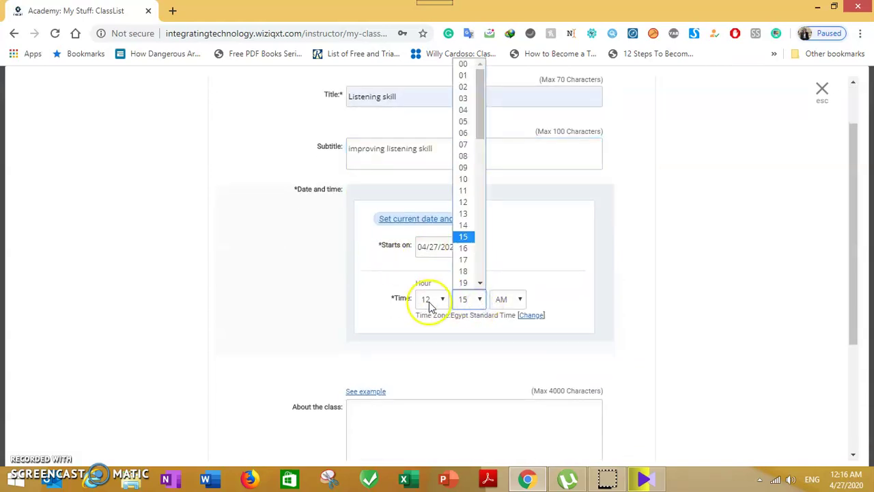
{"action": "left_click", "coordinate": [481, 282]}
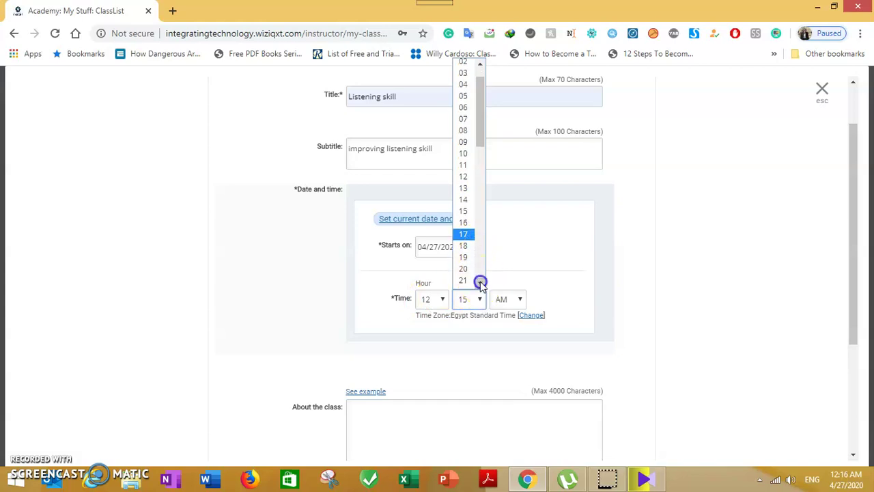
{"action": "left_click", "coordinate": [467, 268]}
View the example that explains what to mention in a class description, and close it.
{"action": "scroll", "coordinate": [468, 269], "scroll_direction": "down", "scroll_amount": 2}
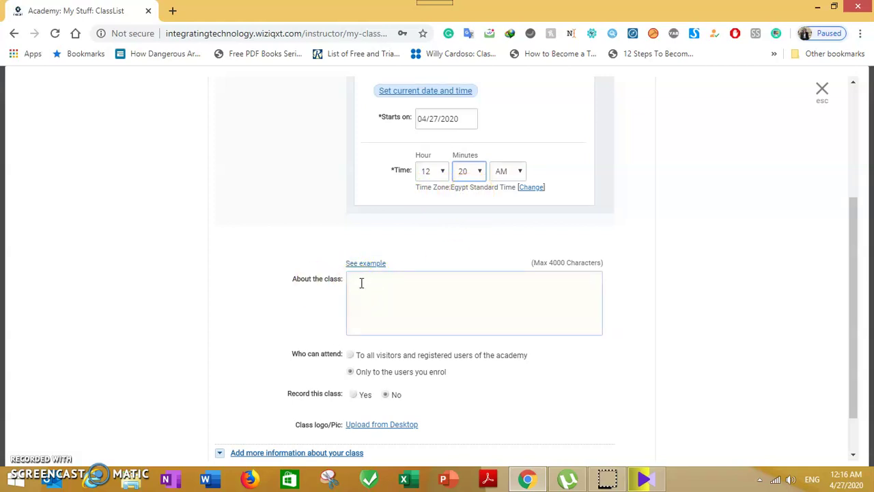
{"action": "left_click", "coordinate": [369, 261]}
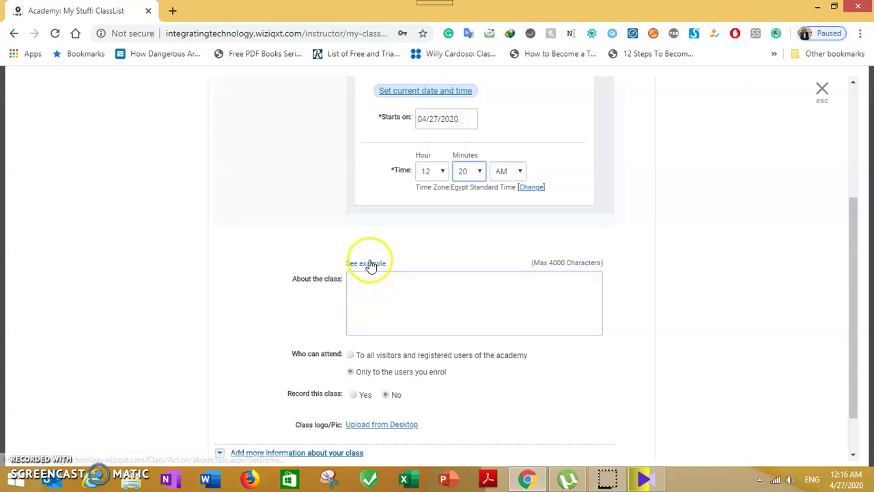
{"action": "left_click", "coordinate": [370, 263]}
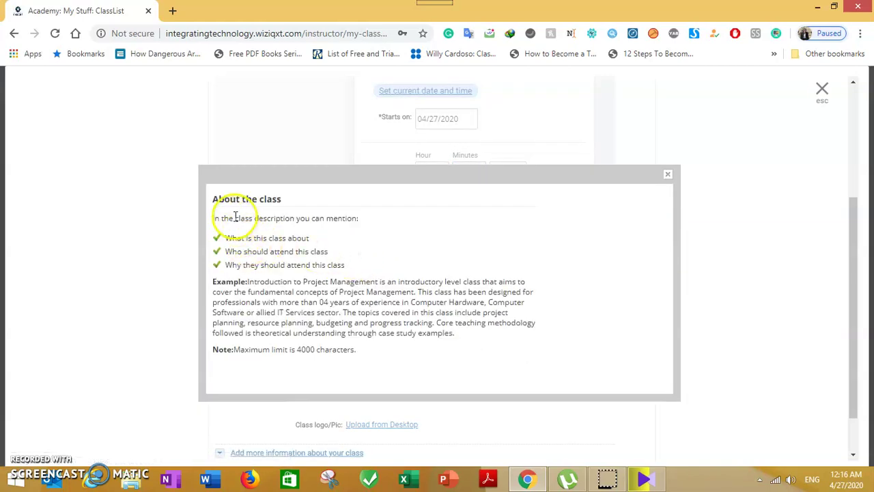
{"action": "left_click", "coordinate": [279, 229]}
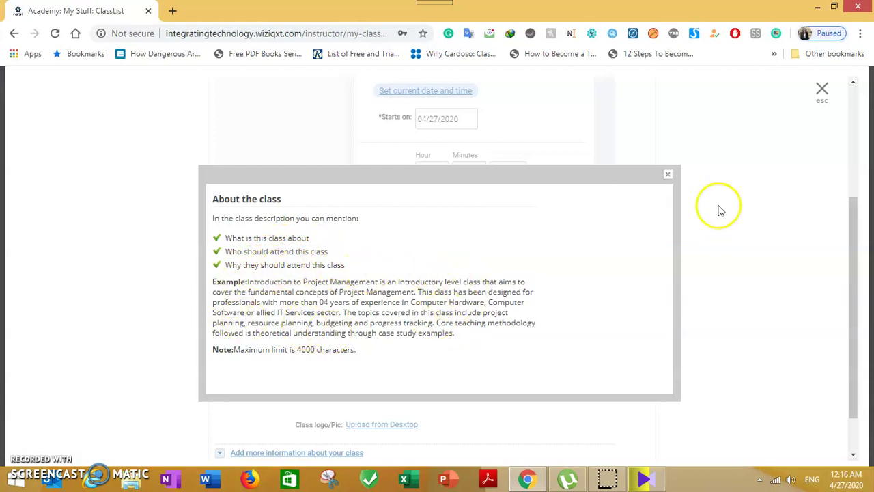
{"action": "left_click", "coordinate": [669, 176]}
Begin the class description with "This class is about improving listening skill .Anyone can attend if he is interested".
{"action": "left_click", "coordinate": [395, 295]}
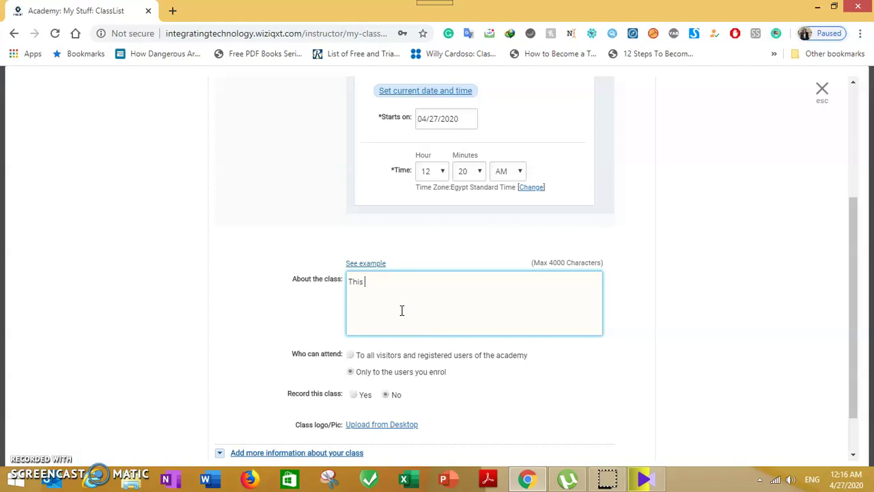
{"action": "type", "text": "This class is about improving li"}
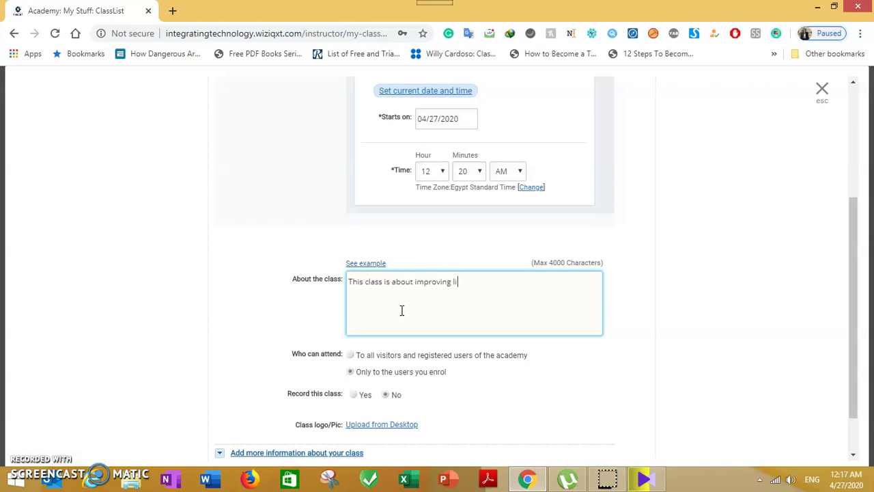
{"action": "type", "text": "stening skill .Anyone can a"}
{"action": "type", "text": "ttend if he"}
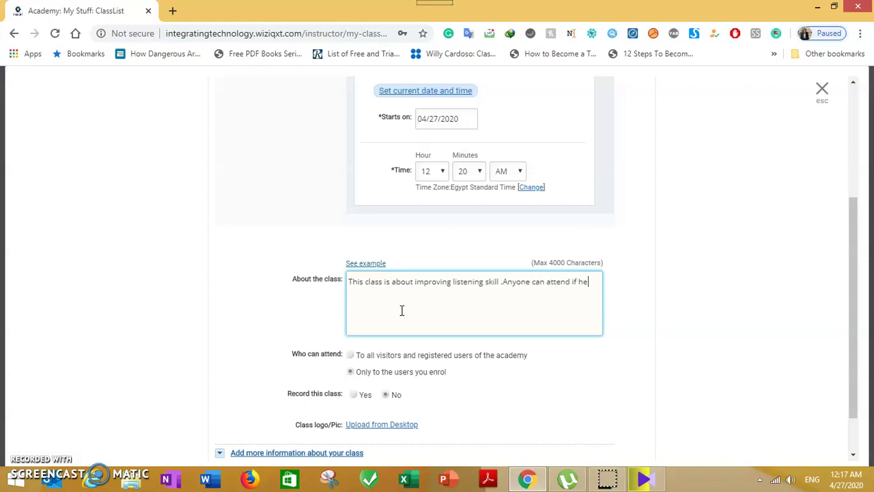
{"action": "type", "text": " is intereste"}
Complete the class description with "There are many ways you can follow to improve your listening skill.".
{"action": "type", "text": "w"}
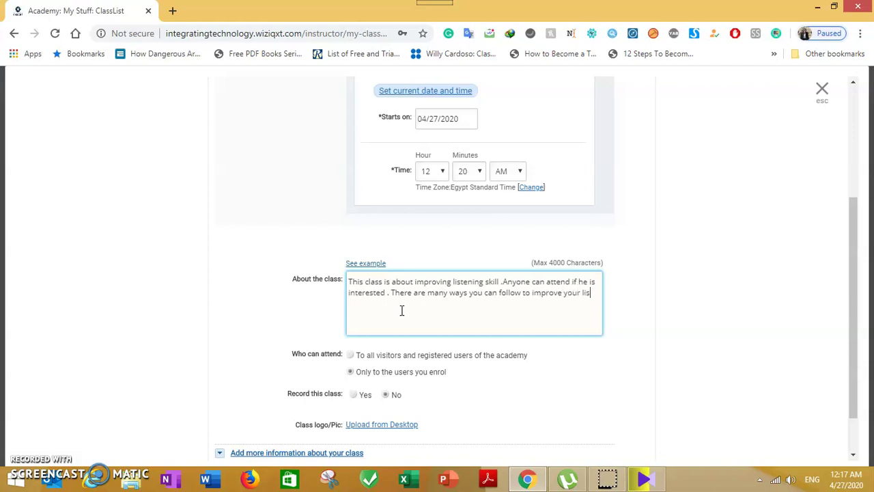
{"action": "type", "text": "ning skill."}
Allow all visitors and registered users of the academy to attend, and enable recording of the class.
{"action": "left_click", "coordinate": [398, 358]}
{"action": "scroll", "coordinate": [399, 360], "scroll_direction": "down", "scroll_amount": 1}
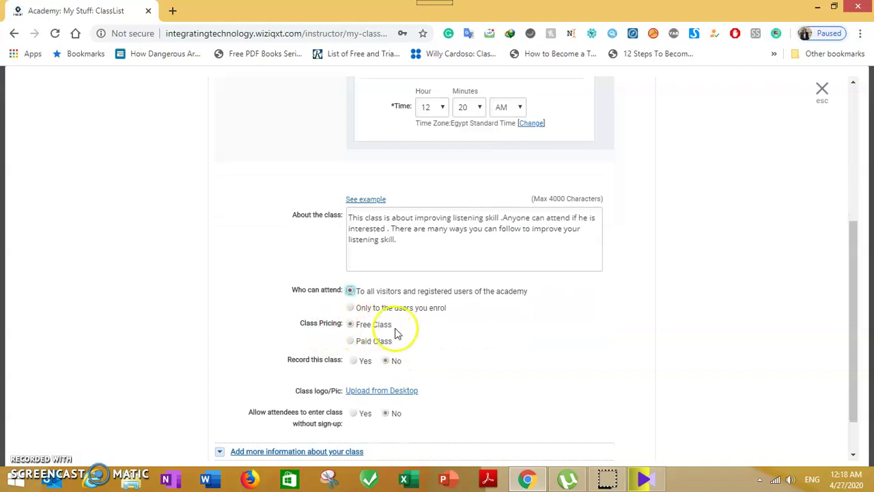
{"action": "scroll", "coordinate": [417, 332], "scroll_direction": "down", "scroll_amount": 1}
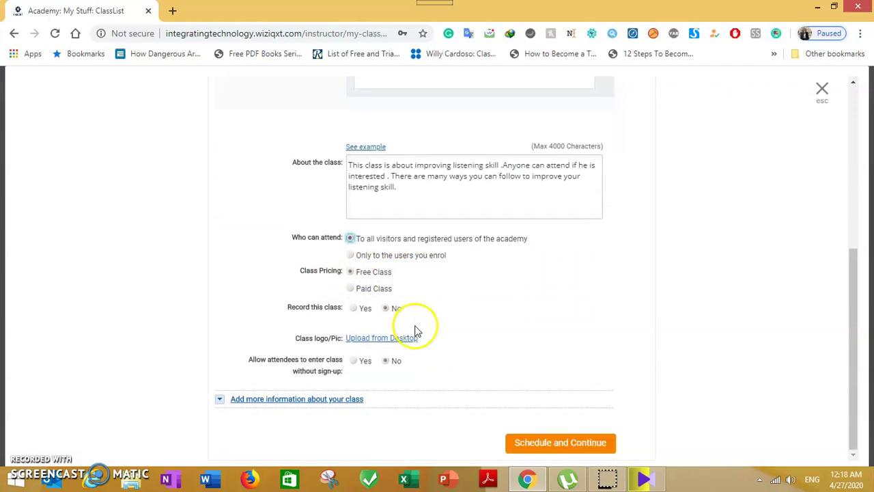
{"action": "left_click", "coordinate": [353, 308]}
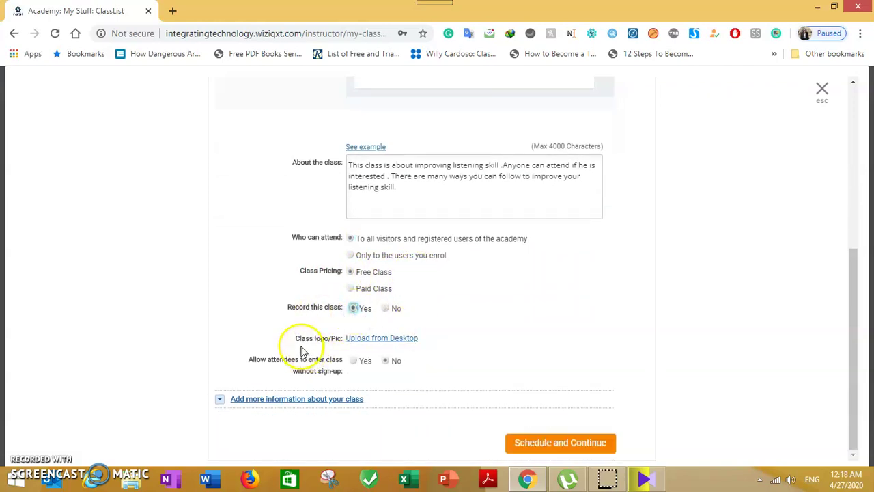
Crop and save the default laptop image as the class picture, and allow attendees to enter without sign-up.
{"action": "left_click", "coordinate": [392, 340]}
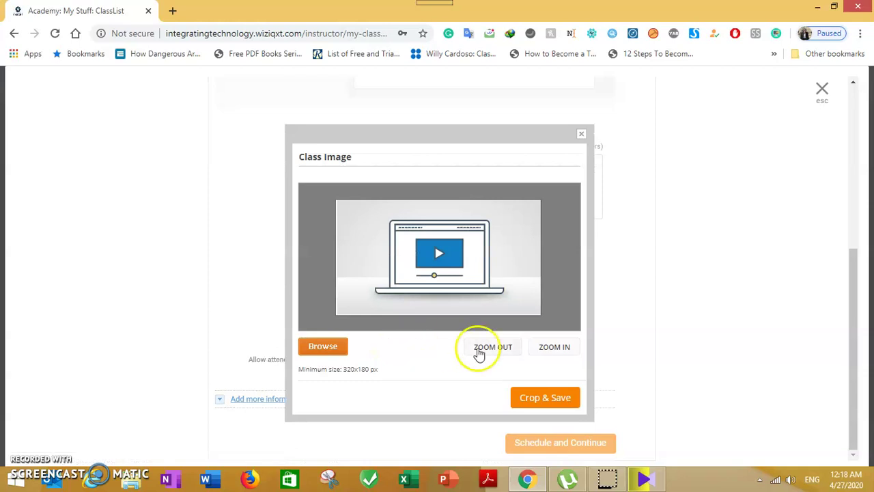
{"action": "left_click", "coordinate": [552, 402]}
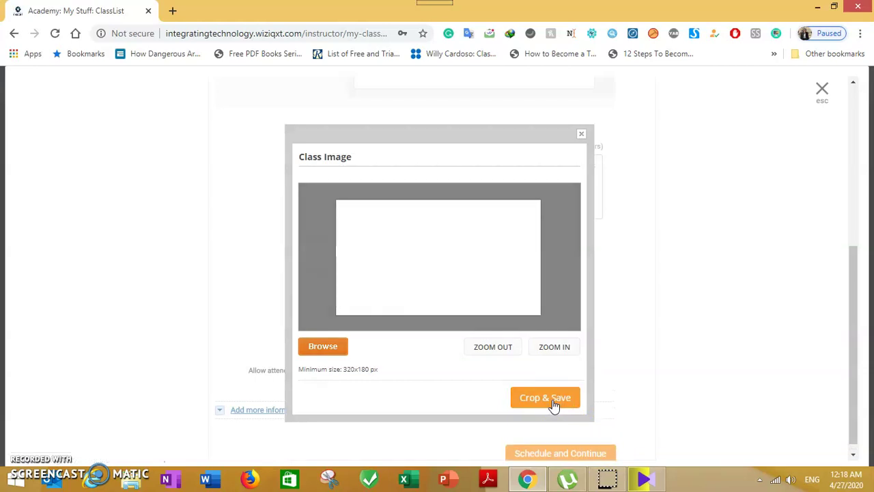
{"action": "scroll", "coordinate": [526, 389], "scroll_direction": "down", "scroll_amount": 2}
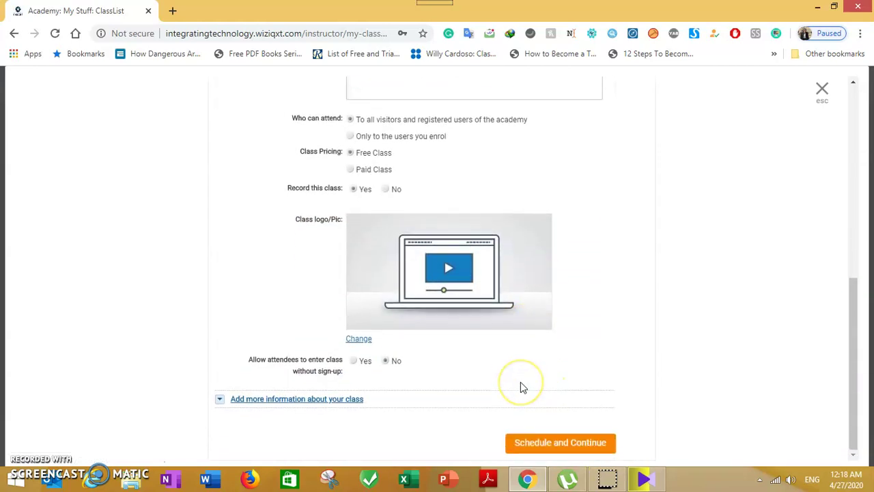
{"action": "left_click", "coordinate": [353, 362]}
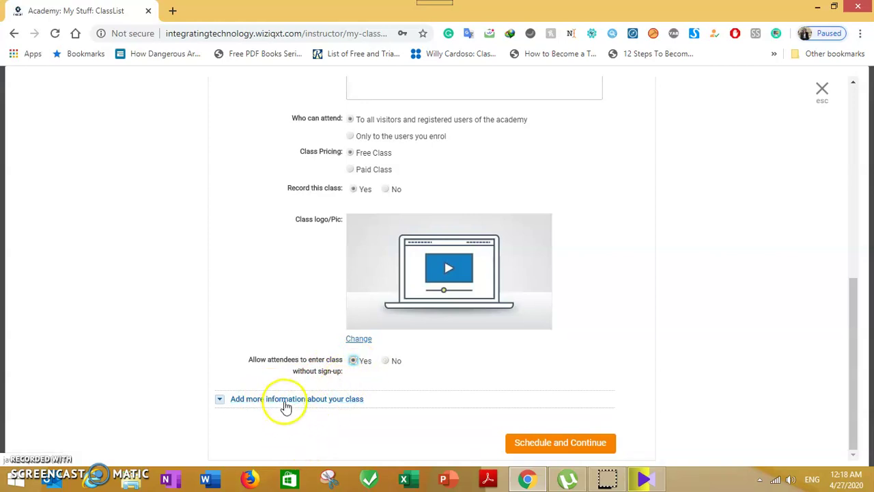
Expand the additional class information and select the logged-in instructor's own name as co-instructor.
{"action": "left_click", "coordinate": [285, 403]}
{"action": "scroll", "coordinate": [282, 406], "scroll_direction": "down", "scroll_amount": 2}
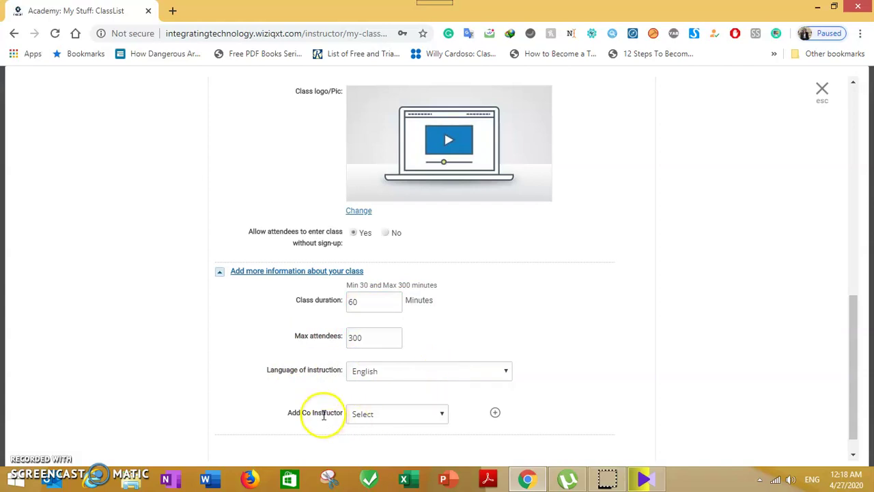
{"action": "left_click", "coordinate": [443, 414]}
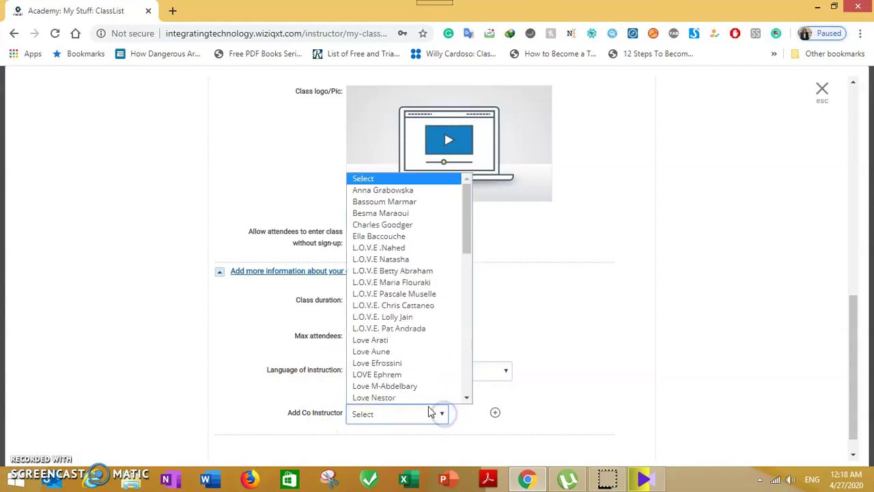
{"action": "scroll", "coordinate": [424, 399], "scroll_direction": "down", "scroll_amount": 1}
{"action": "scroll", "coordinate": [422, 387], "scroll_direction": "down", "scroll_amount": 5}
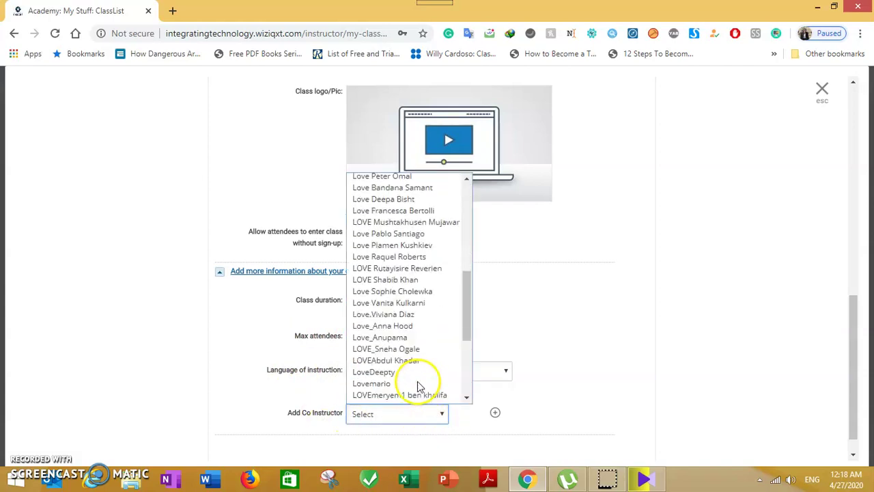
{"action": "scroll", "coordinate": [417, 381], "scroll_direction": "down", "scroll_amount": 3}
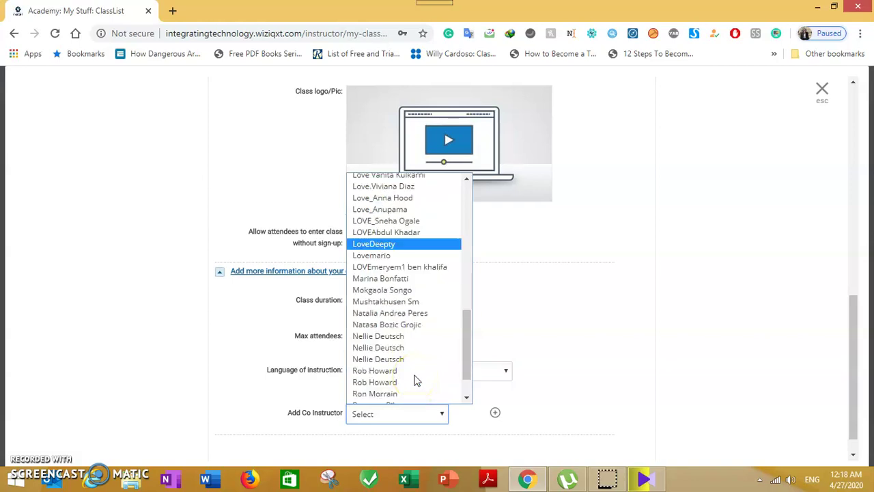
{"action": "scroll", "coordinate": [416, 380], "scroll_direction": "down", "scroll_amount": 1}
{"action": "scroll", "coordinate": [417, 379], "scroll_direction": "up", "scroll_amount": 3}
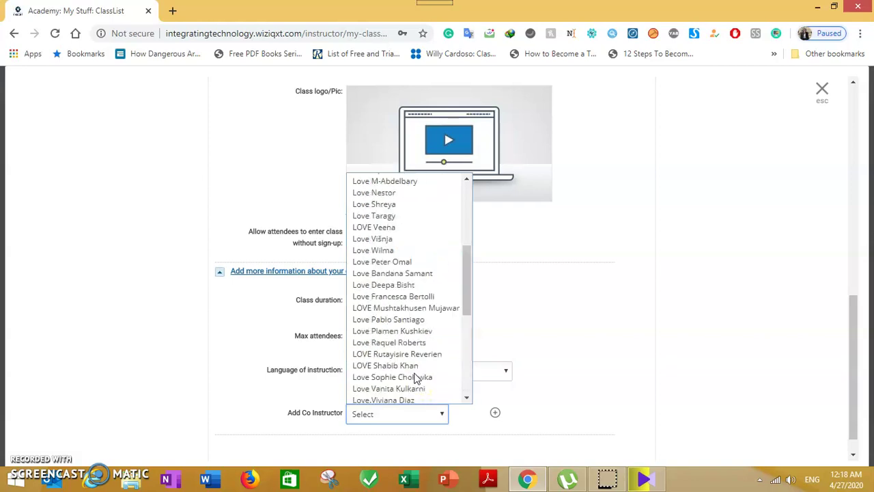
{"action": "left_click", "coordinate": [380, 216]}
{"action": "scroll", "coordinate": [492, 437], "scroll_direction": "down", "scroll_amount": 1}
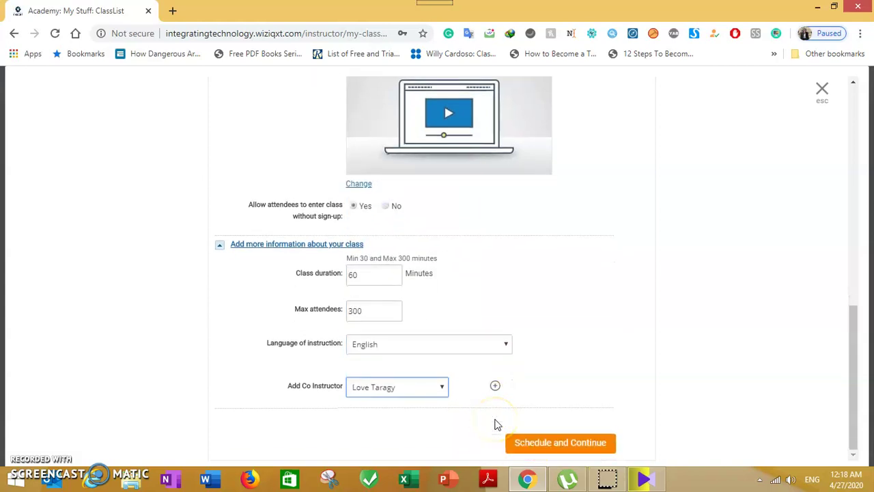
Schedule the class, and view the new Listening skill class from the refreshed Live Classes list.
{"action": "left_click", "coordinate": [552, 444]}
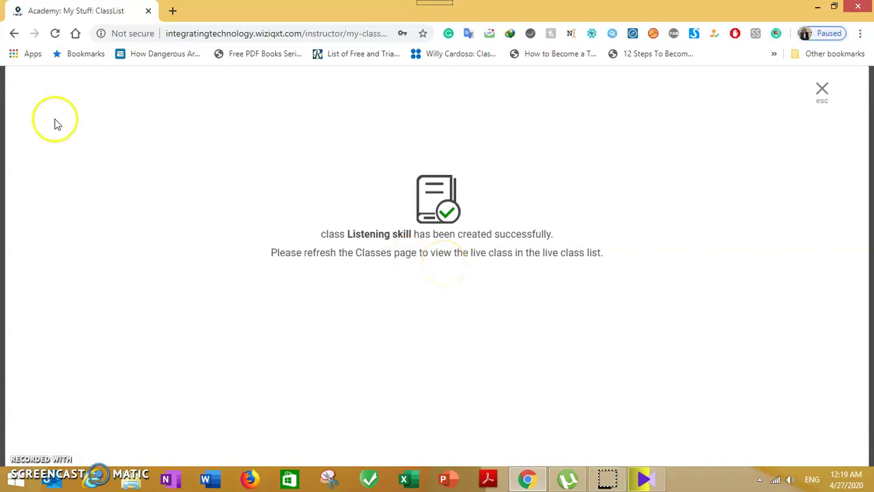
{"action": "left_click", "coordinate": [56, 34]}
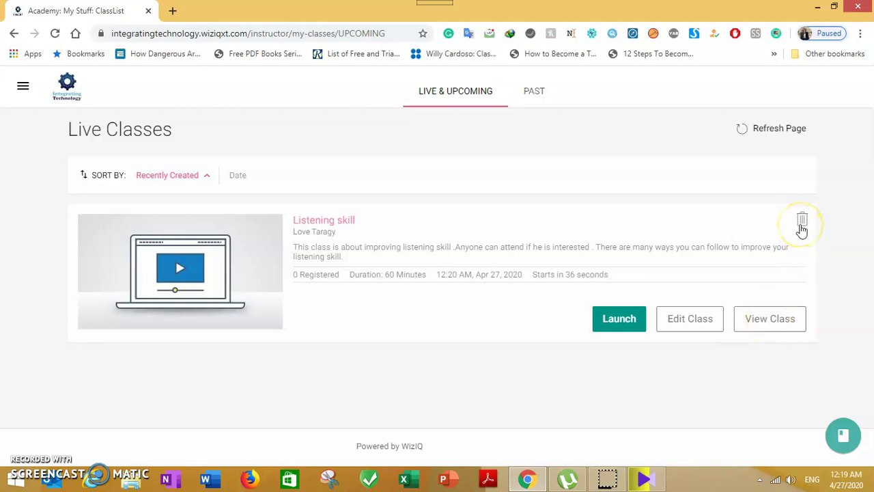
{"action": "left_click", "coordinate": [767, 329]}
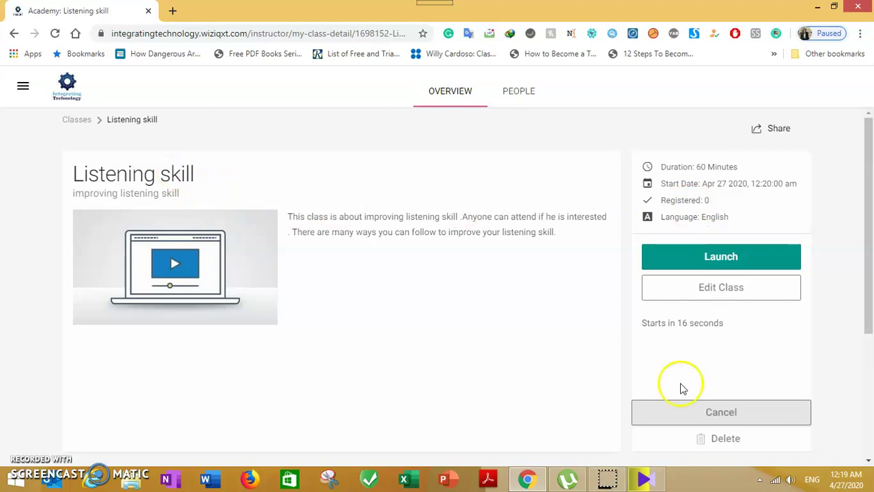
Launch the Listening skill class, enter with the microphone on, and turn the webcam off.
{"action": "left_click", "coordinate": [743, 256]}
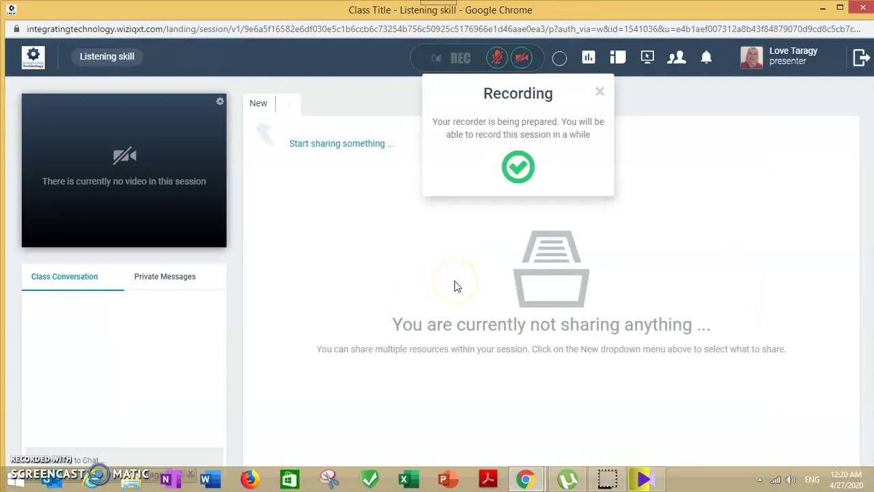
{"action": "left_click", "coordinate": [519, 165]}
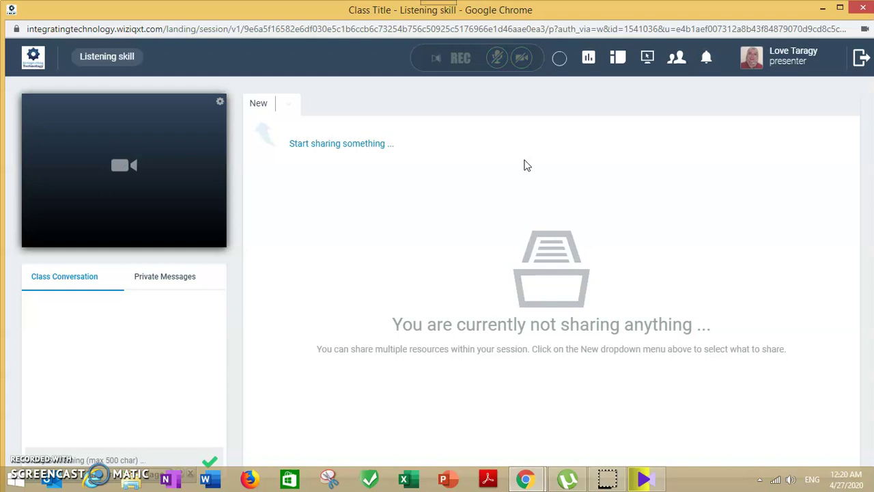
{"action": "left_click", "coordinate": [559, 57]}
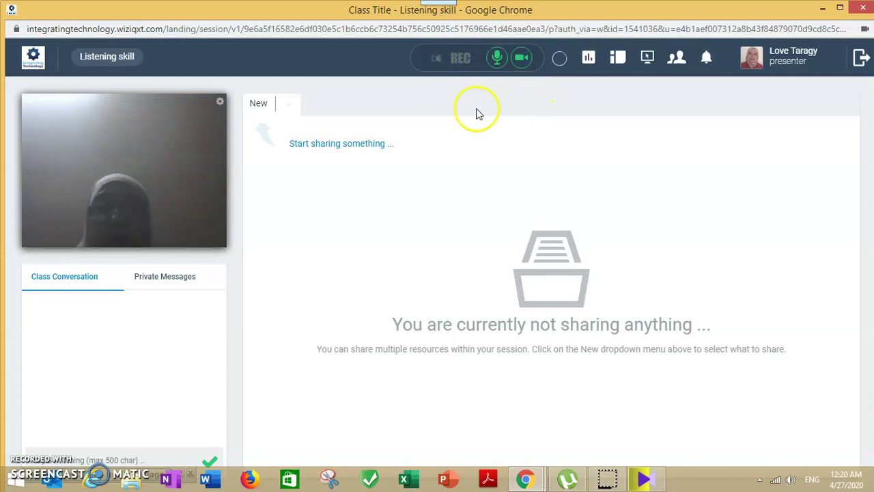
{"action": "left_click", "coordinate": [523, 62]}
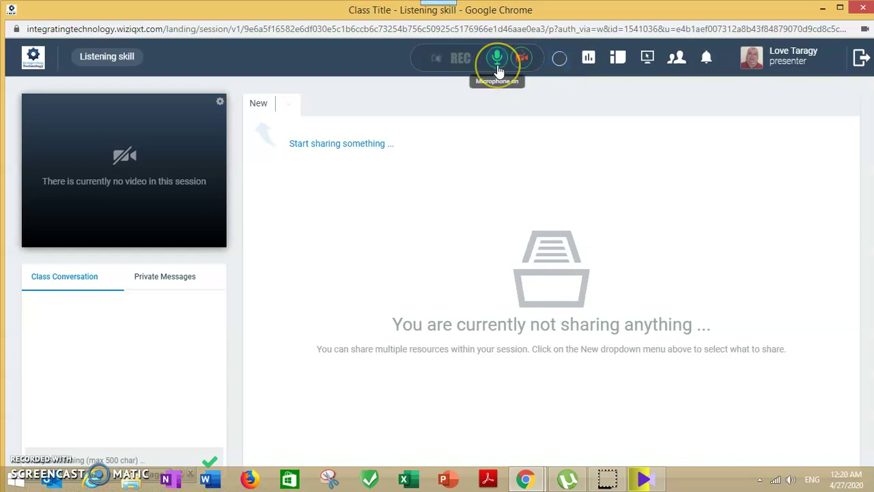
Check the session's timing information, including the option to extend it by 30 minutes, and close it.
{"action": "left_click", "coordinate": [555, 66]}
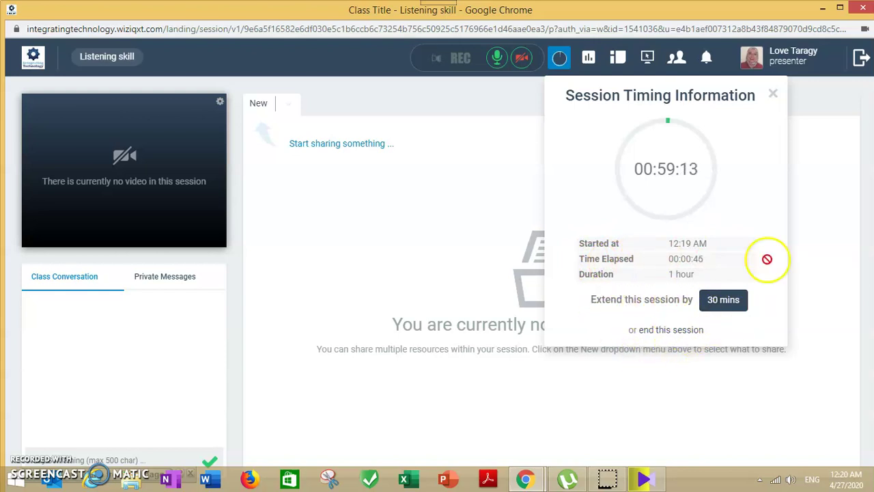
{"action": "left_click", "coordinate": [774, 95]}
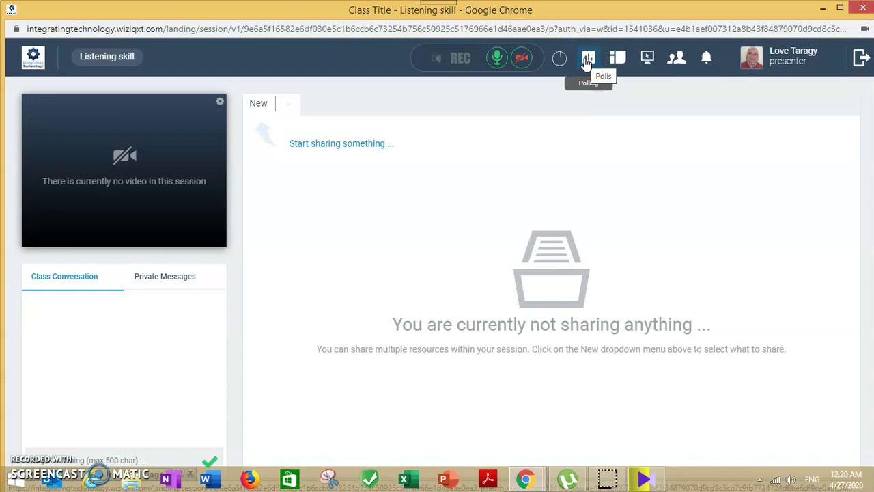
Draft a new poll asking "What is your favourite subject ?" with the options English and French.
{"action": "left_click", "coordinate": [586, 60]}
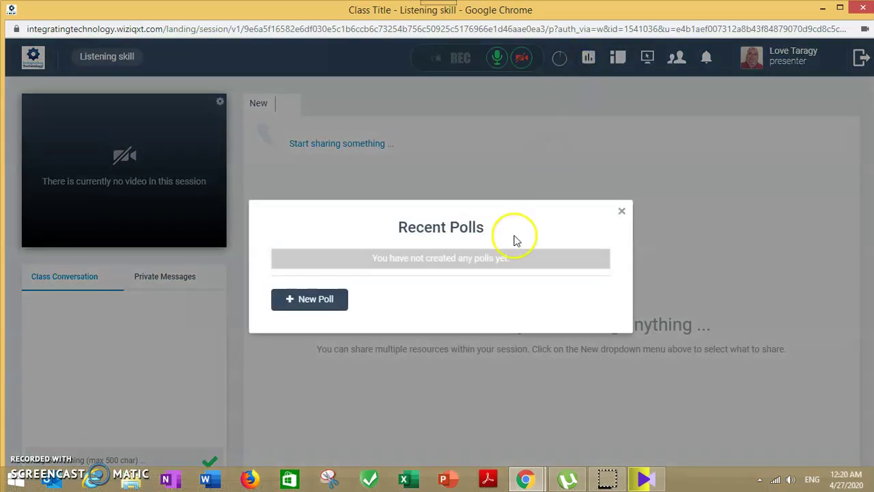
{"action": "left_click", "coordinate": [333, 307]}
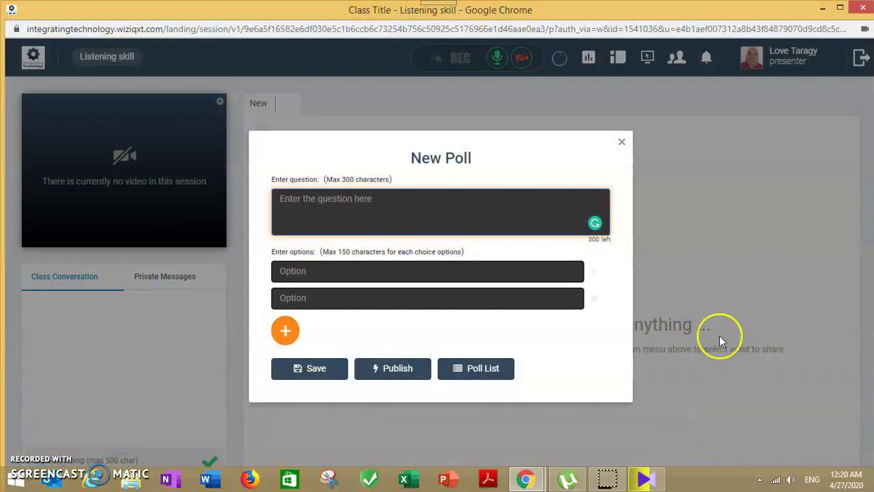
{"action": "type", "text": "W"}
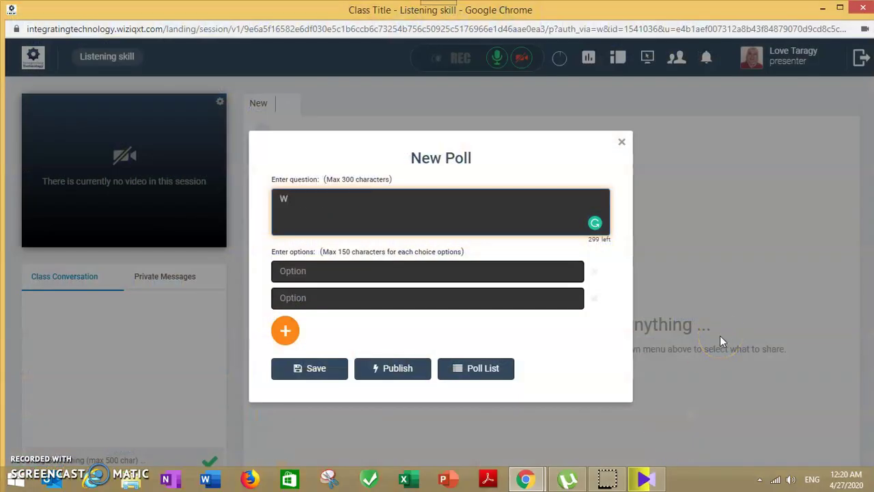
{"action": "type", "text": "hat is your favourite subject ?"}
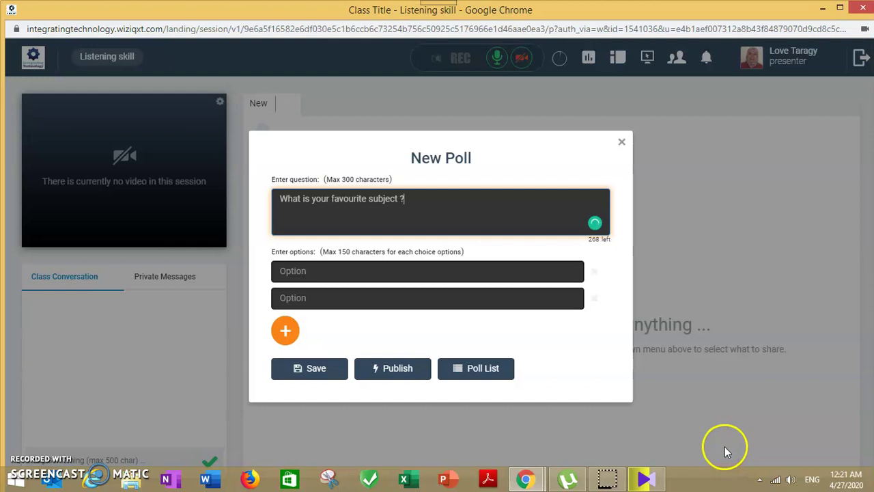
{"action": "left_click", "coordinate": [394, 269]}
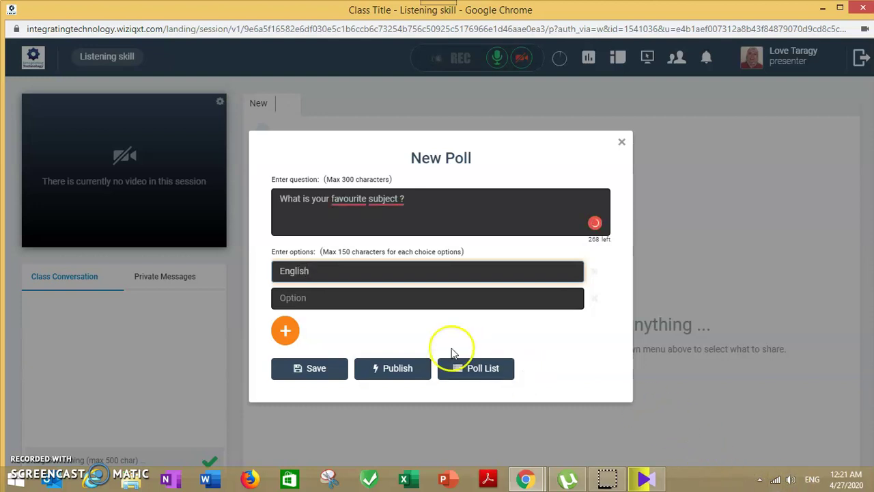
{"action": "left_click", "coordinate": [373, 297]}
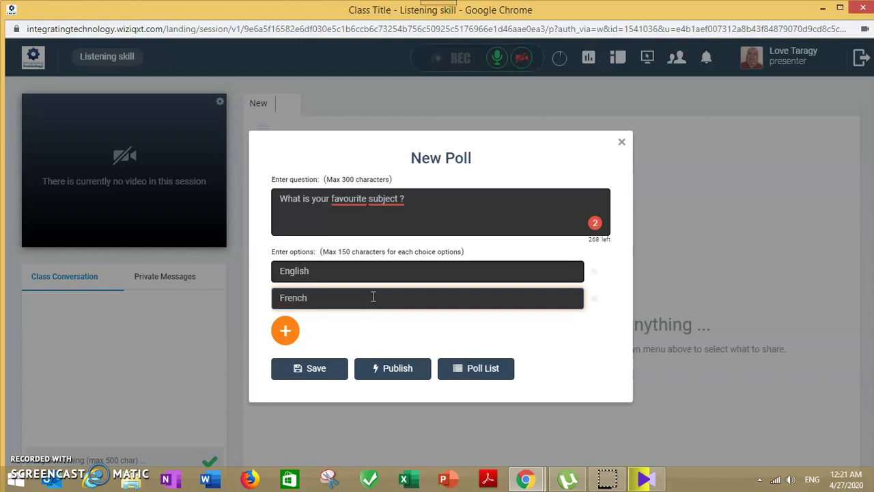
Ignore the spelling suggestion for "favourite", remove the space before the question mark, and close the poll without saving.
{"action": "mouse_move", "coordinate": [350, 199]}
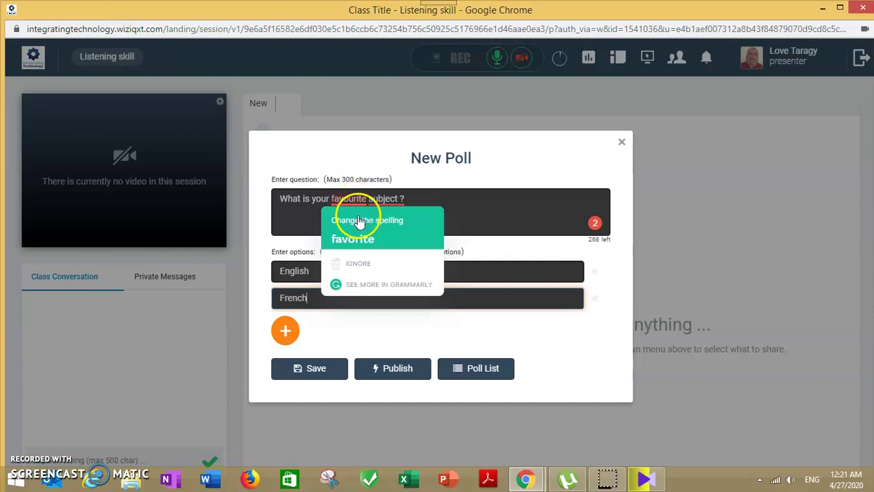
{"action": "left_click", "coordinate": [360, 263]}
{"action": "mouse_move", "coordinate": [382, 200]}
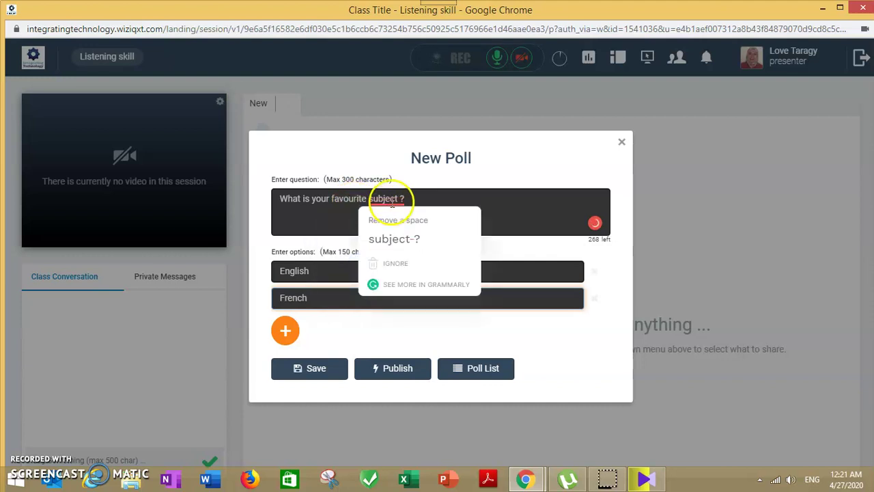
{"action": "left_click", "coordinate": [415, 239]}
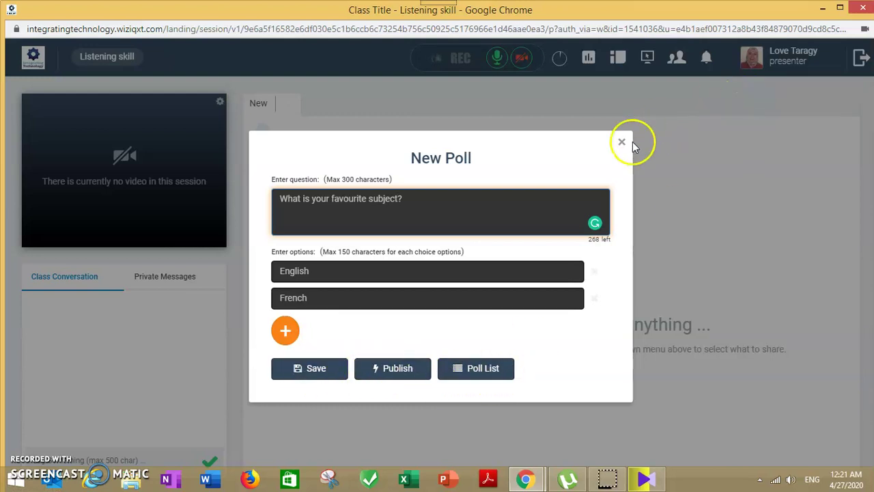
{"action": "left_click", "coordinate": [621, 142]}
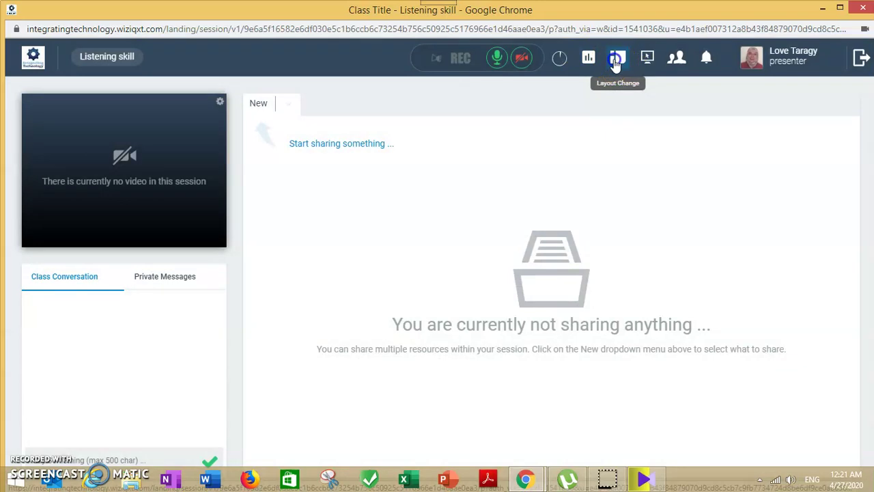
Preview the content-only and video-only classroom layouts, and return to the default layout.
{"action": "left_click", "coordinate": [616, 61]}
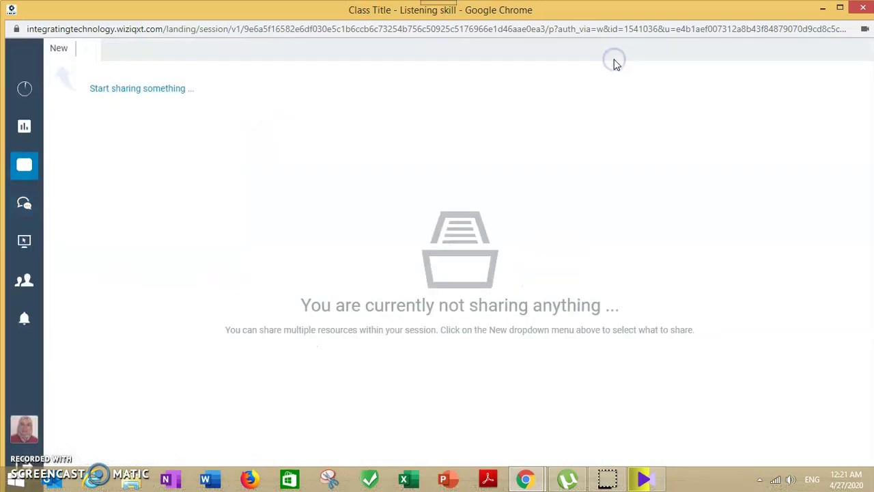
{"action": "left_click", "coordinate": [24, 169]}
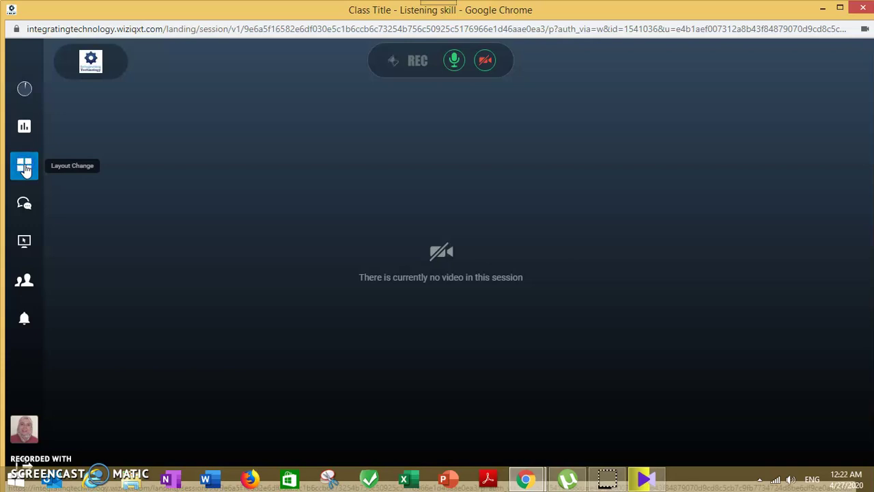
{"action": "left_click", "coordinate": [24, 166]}
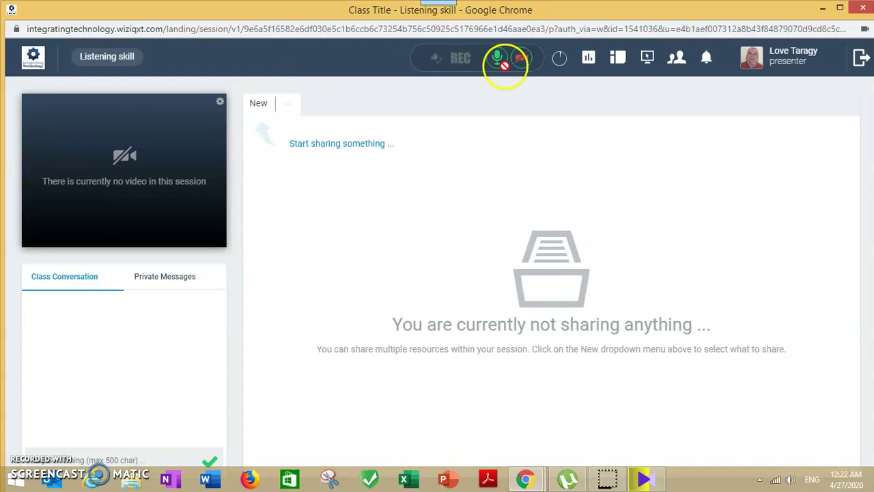
Review the screen-sharing choices for the entire screen, application windows and Chrome tabs, and cancel sharing.
{"action": "left_click", "coordinate": [647, 60]}
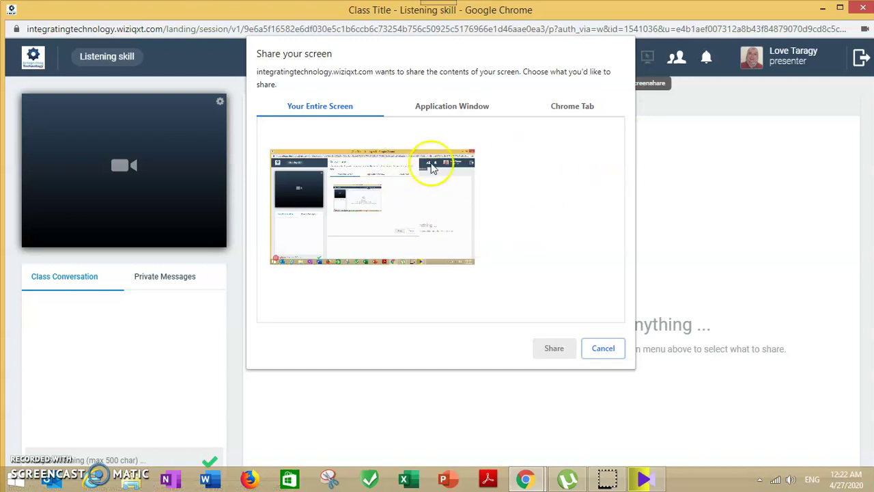
{"action": "left_click", "coordinate": [434, 109]}
{"action": "left_click", "coordinate": [590, 108]}
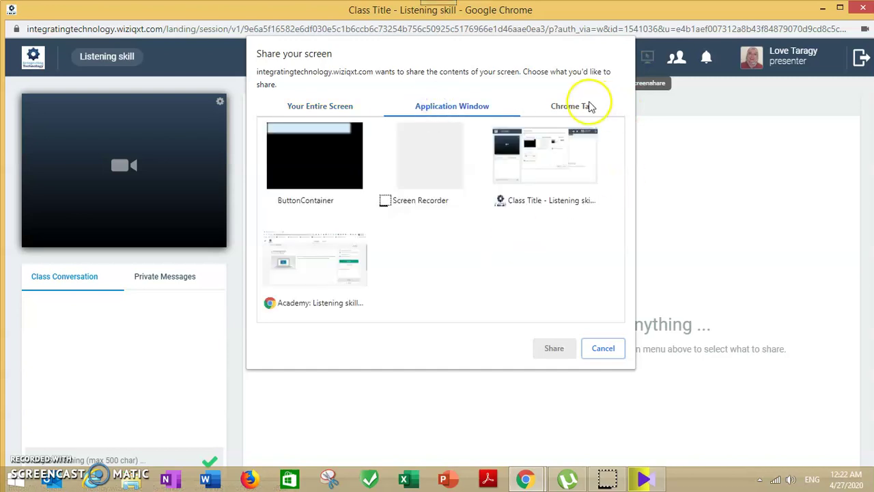
{"action": "left_click", "coordinate": [608, 350]}
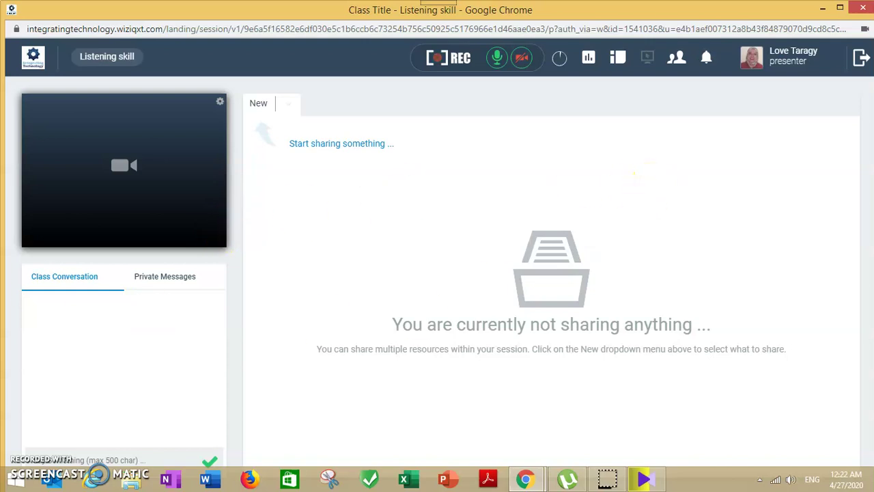
Send "Hello" in the class conversation, look at the private messages, and return to the class conversation.
{"action": "left_click", "coordinate": [103, 458]}
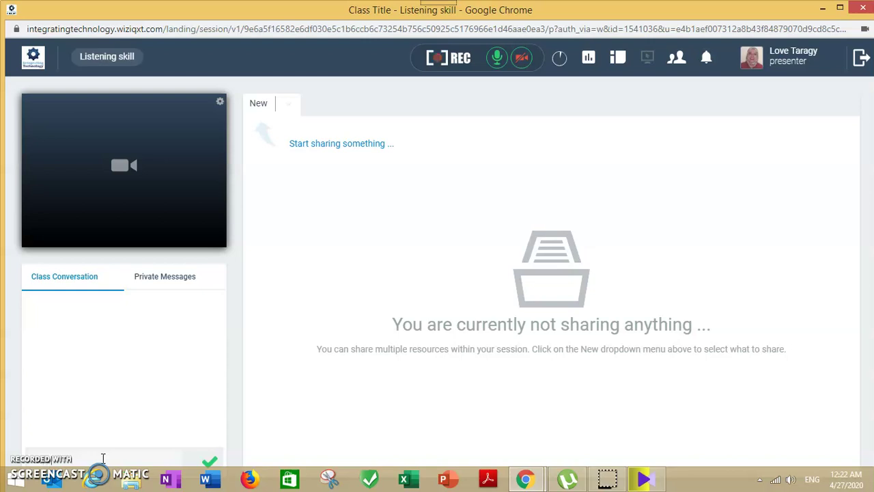
{"action": "key", "text": "Return"}
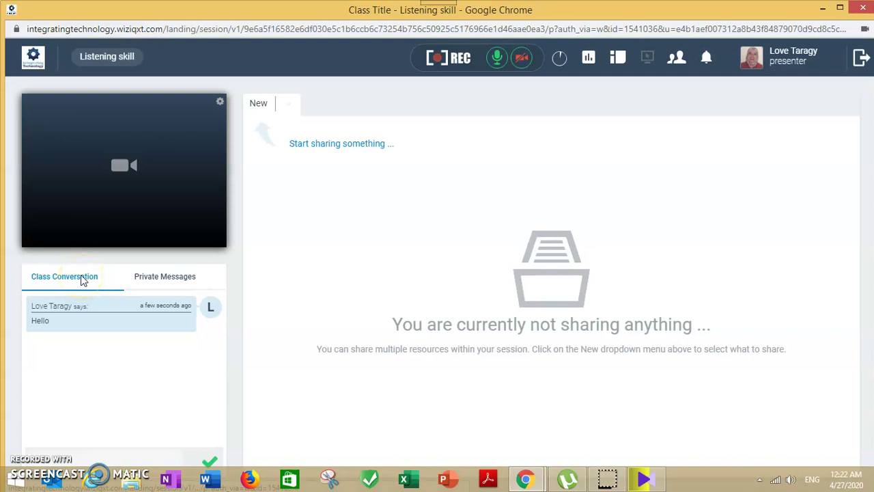
{"action": "left_click", "coordinate": [166, 280]}
{"action": "left_click", "coordinate": [65, 277]}
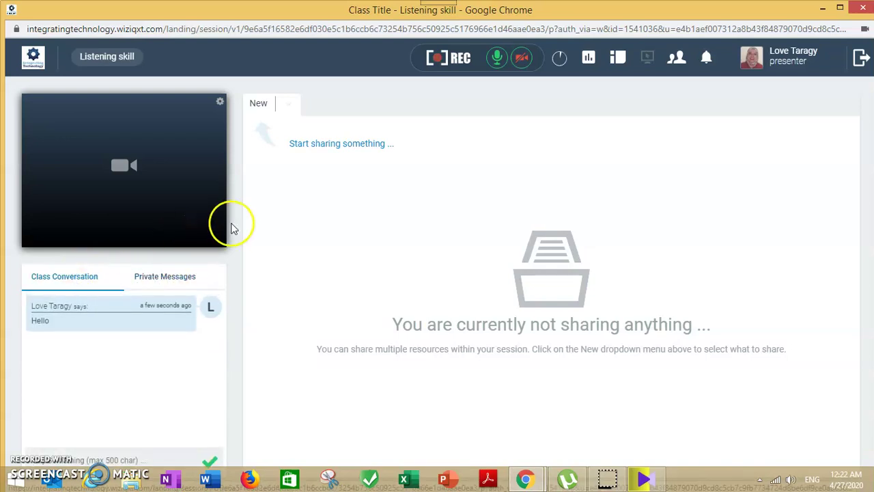
Add a new whiteboard to the class and draw a blue freehand circle on it.
{"action": "left_click", "coordinate": [265, 106]}
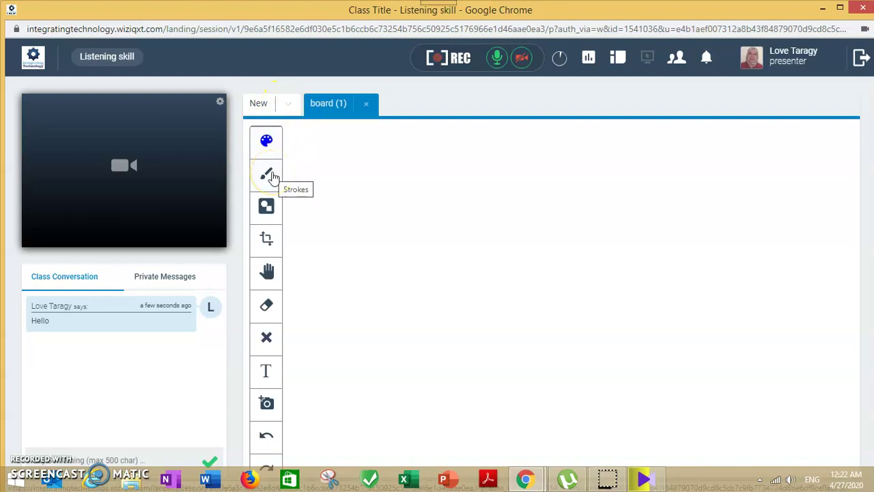
{"action": "left_click", "coordinate": [272, 211]}
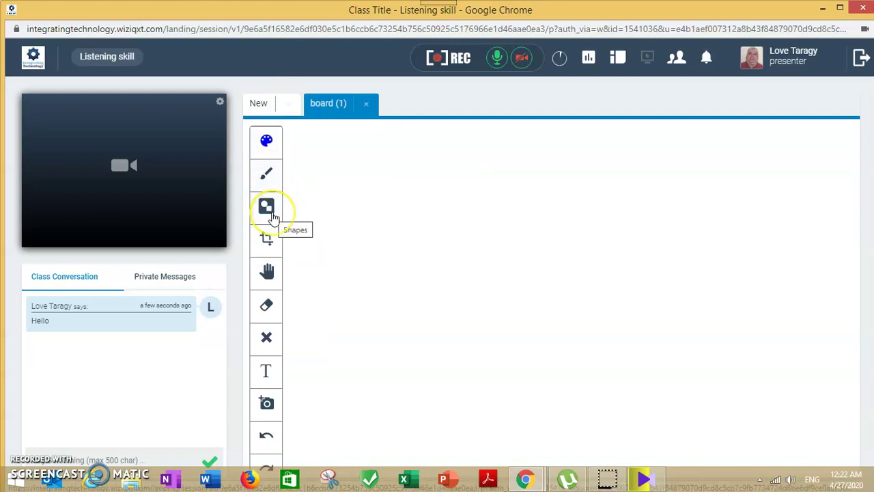
{"action": "left_click", "coordinate": [331, 231]}
{"action": "mouse_move", "coordinate": [580, 209]}
{"action": "left_mouse_down"}
{"action": "mouse_move", "coordinate": [533, 232]}
{"action": "mouse_move", "coordinate": [617, 220]}
{"action": "mouse_move", "coordinate": [576, 201]}
{"action": "left_mouse_up"}
Choose the Pen stroke, and look over the available Pen, Brush and Highlighter stroke types.
{"action": "left_click", "coordinate": [268, 176]}
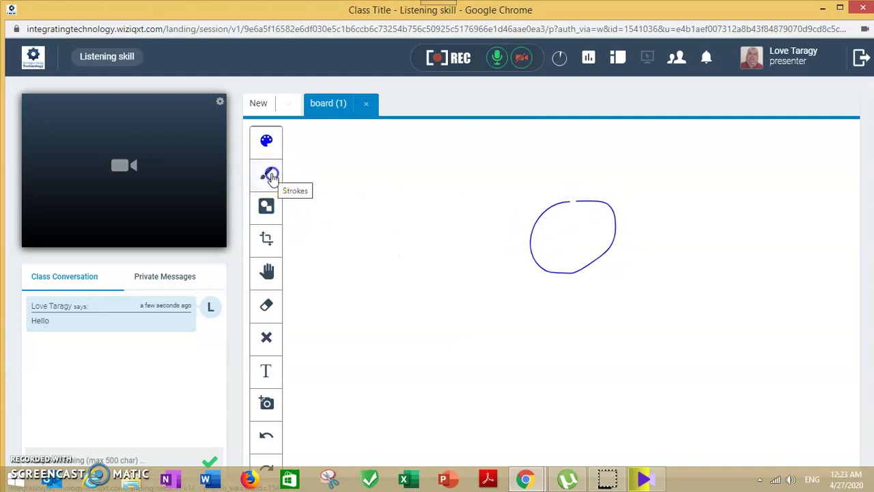
{"action": "left_click", "coordinate": [267, 210]}
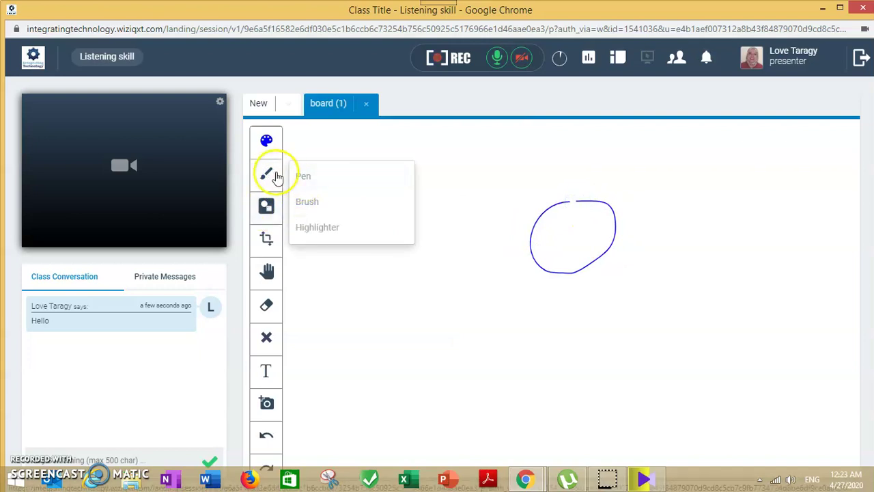
{"action": "left_click", "coordinate": [308, 176]}
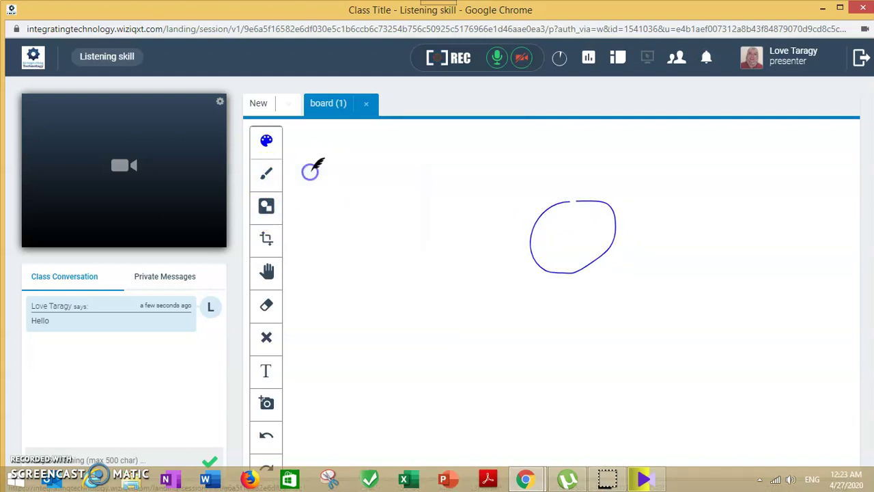
{"action": "left_click", "coordinate": [266, 178]}
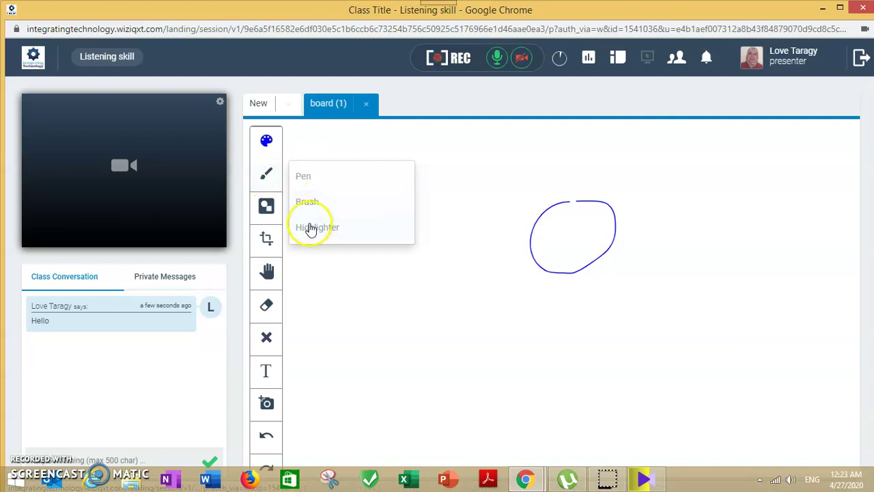
Insert a winking smiley from the Smileys shapes beside the circle on the whiteboard.
{"action": "left_click", "coordinate": [266, 205]}
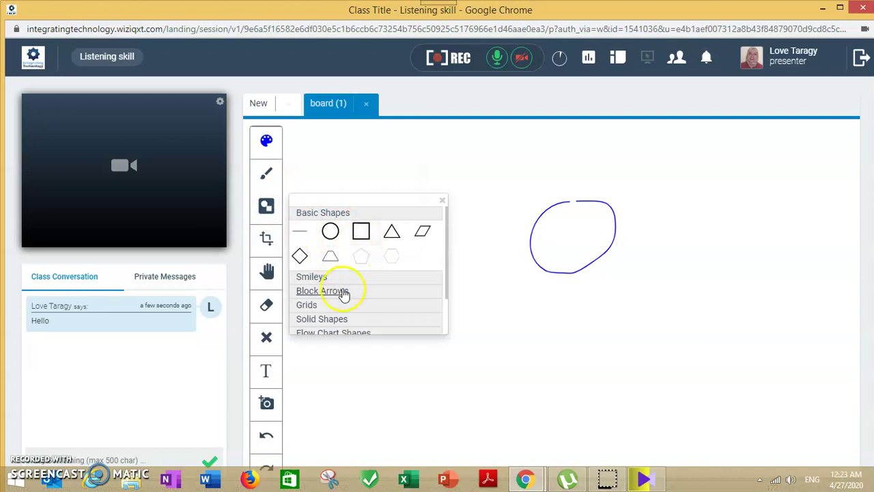
{"action": "left_click", "coordinate": [300, 275]}
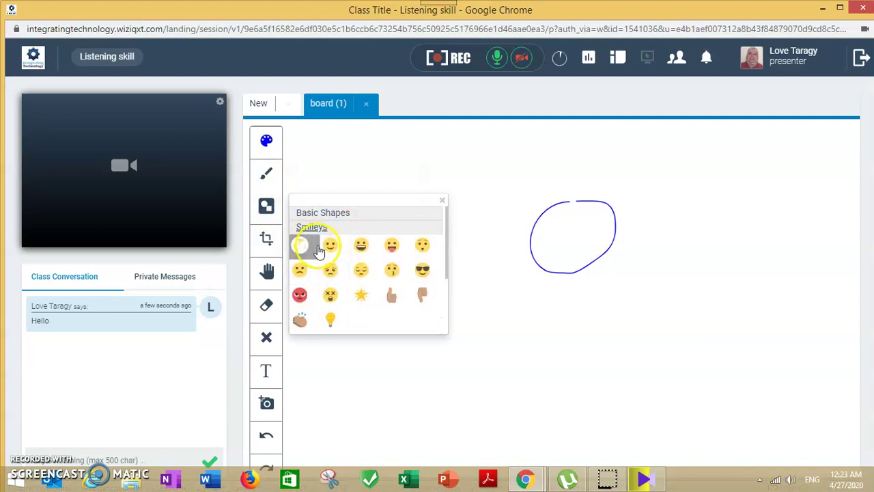
{"action": "left_click", "coordinate": [300, 243]}
{"action": "left_click_drag", "start_coordinate": [440, 235], "coordinate": [487, 311]}
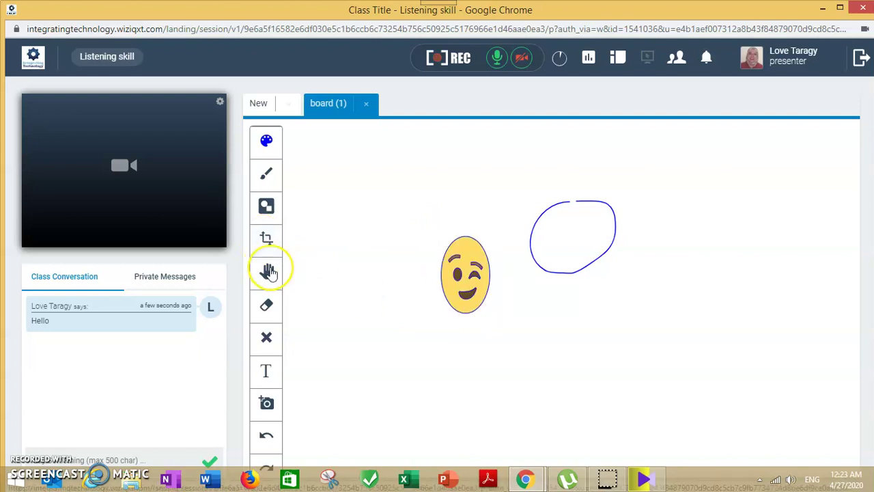
Erase the blue freehand circle and delete every part of the winking smiley from the whiteboard.
{"action": "left_click", "coordinate": [267, 310]}
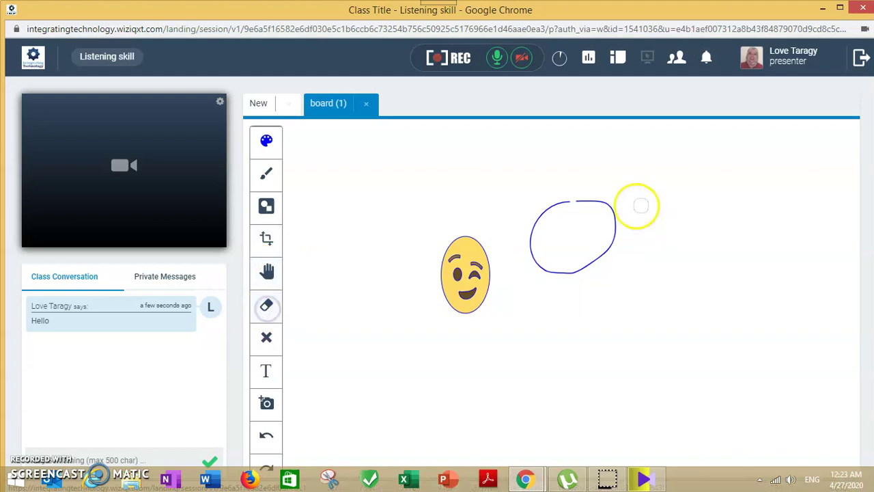
{"action": "left_click_drag", "start_coordinate": [526, 222], "coordinate": [537, 253]}
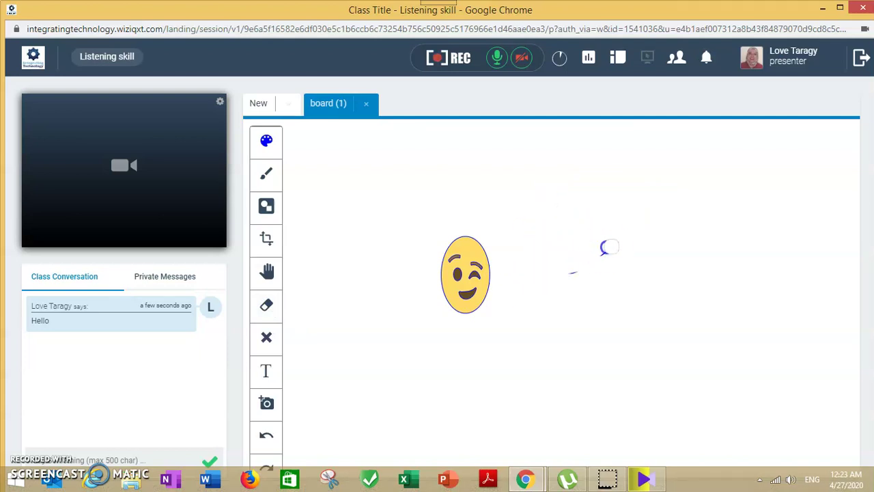
{"action": "left_click", "coordinate": [267, 339]}
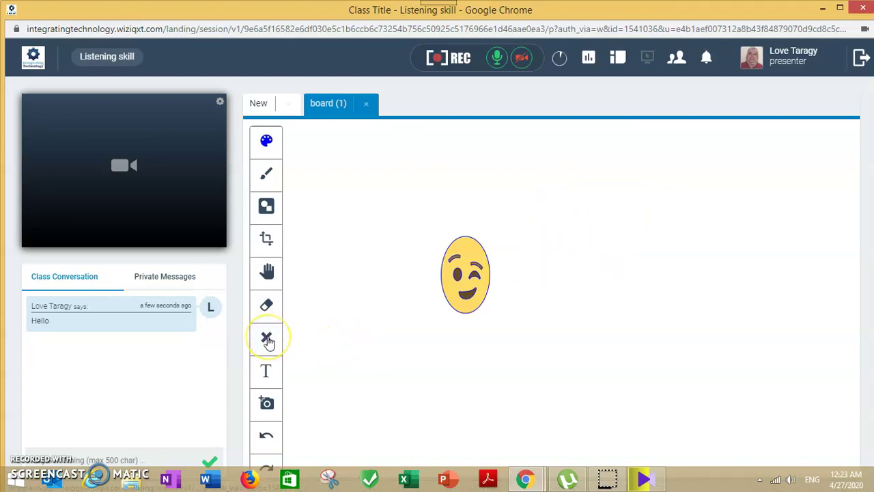
{"action": "left_click", "coordinate": [443, 273]}
{"action": "left_click", "coordinate": [267, 334]}
{"action": "left_click", "coordinate": [500, 257]}
{"action": "left_click", "coordinate": [454, 266]}
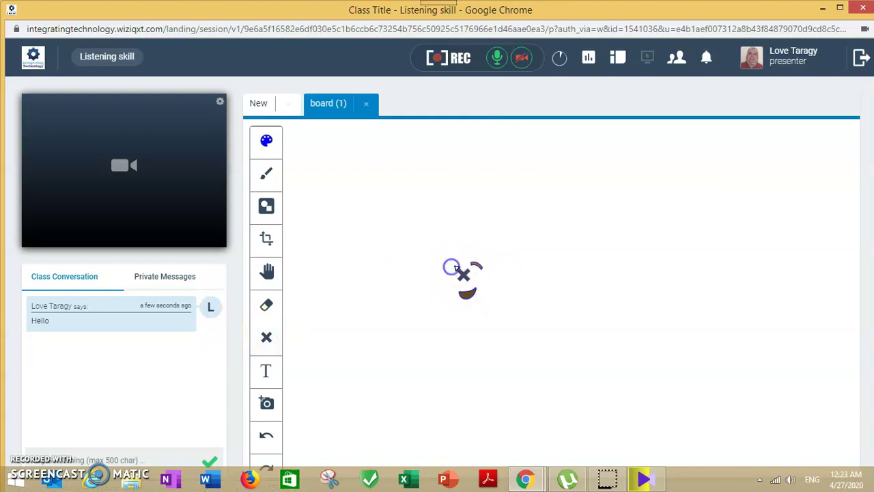
{"action": "left_click", "coordinate": [463, 281]}
Try the whiteboard's text tool with "How are you ?" and look at the image upload, and undo the text.
{"action": "left_click", "coordinate": [266, 373]}
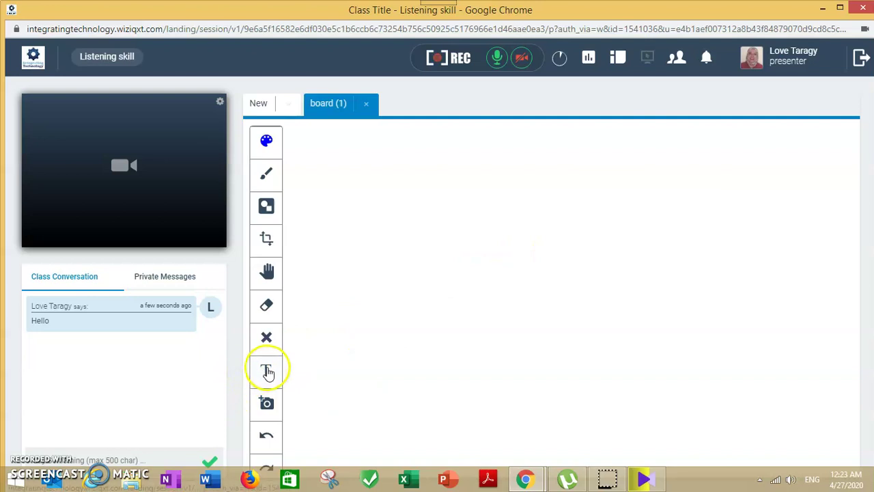
{"action": "left_click", "coordinate": [606, 237]}
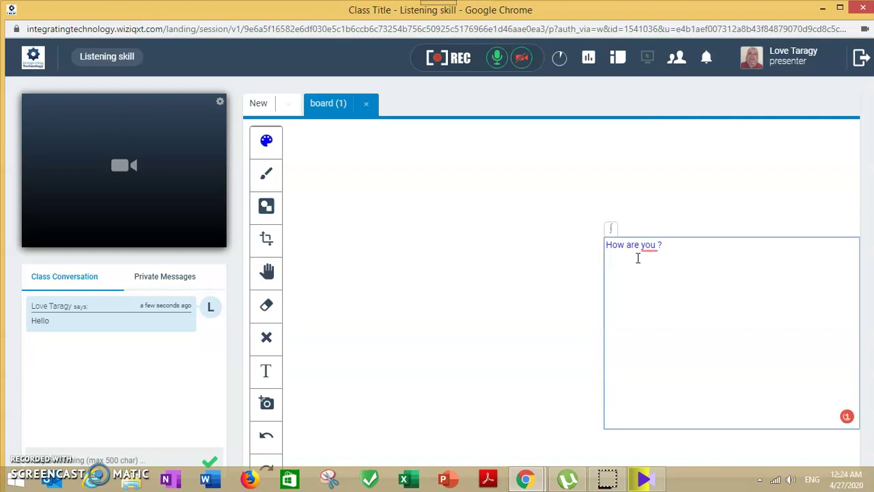
{"action": "left_click", "coordinate": [267, 404]}
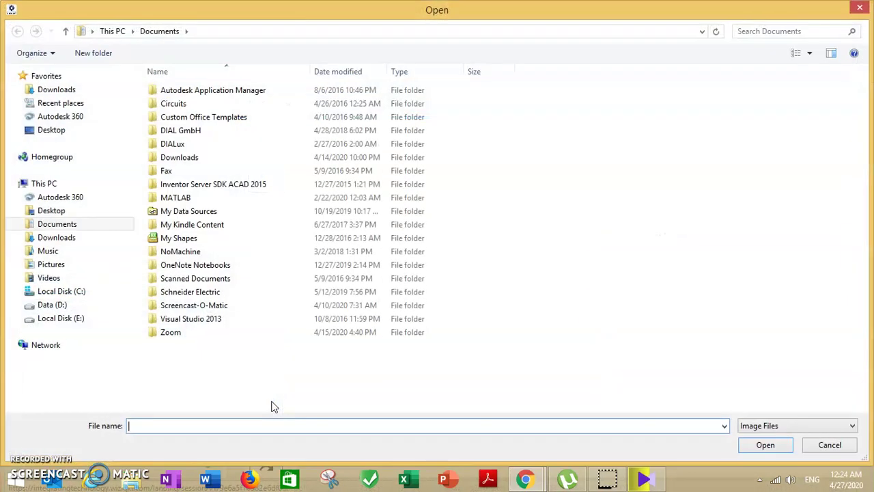
{"action": "left_click", "coordinate": [829, 446]}
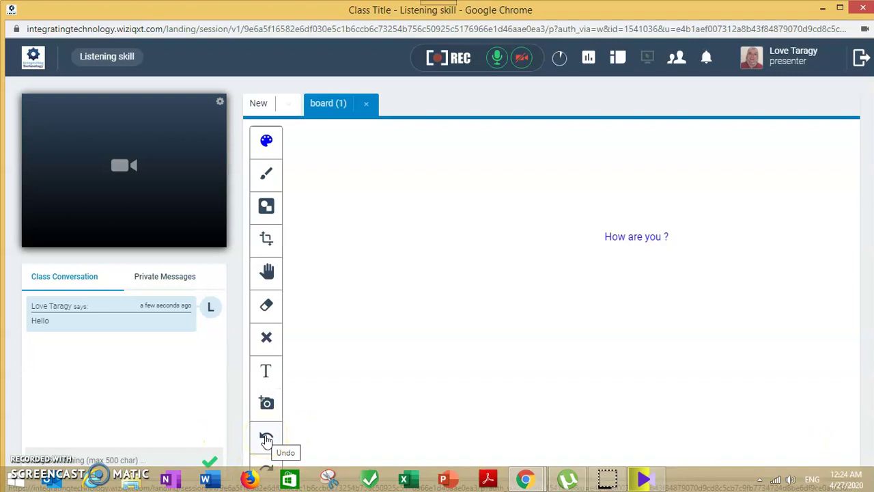
{"action": "left_click", "coordinate": [266, 438]}
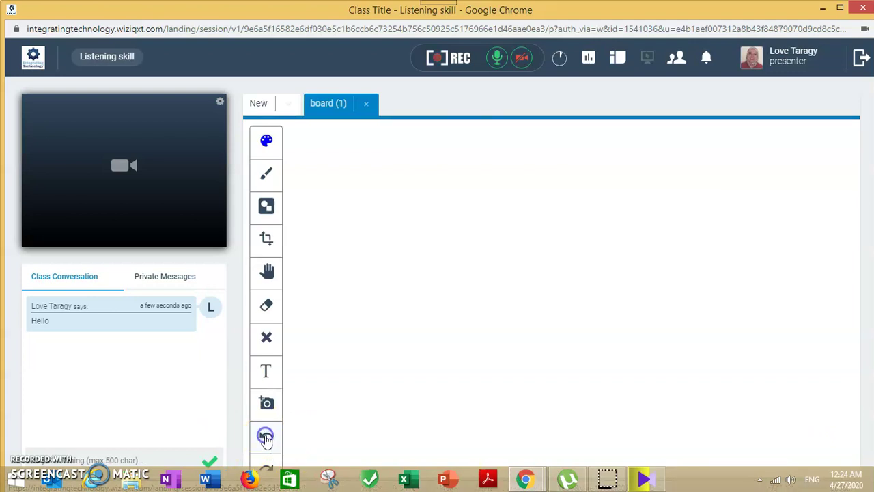
Add a YouTube tab to the class and load the "32 Minutes of English Listening Practice for Beginners" video from its copied link.
{"action": "left_click", "coordinate": [289, 106]}
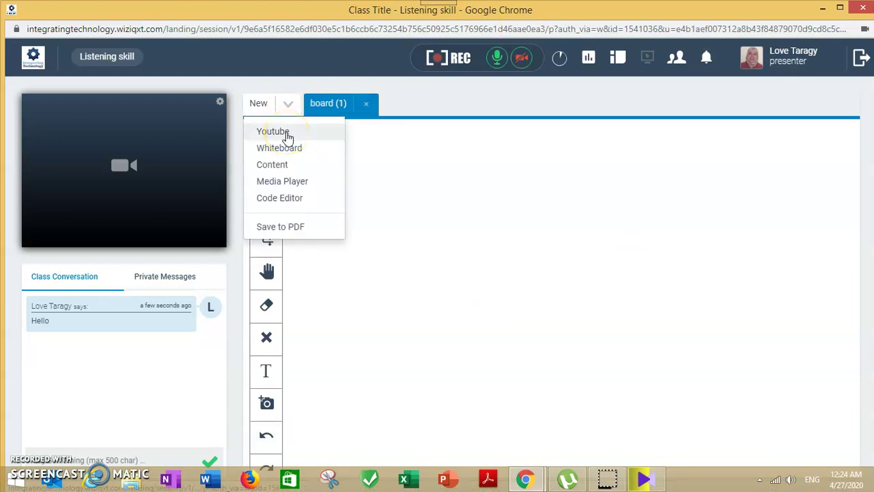
{"action": "left_click", "coordinate": [287, 134]}
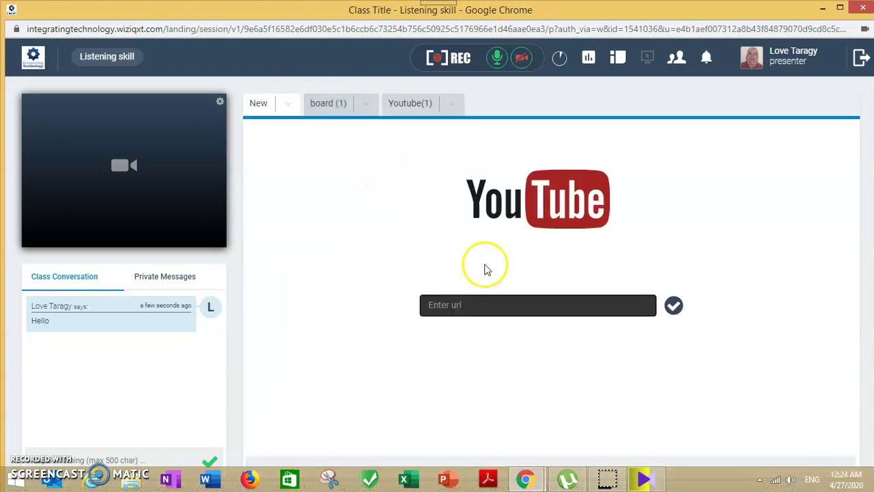
{"action": "right_click", "coordinate": [456, 305]}
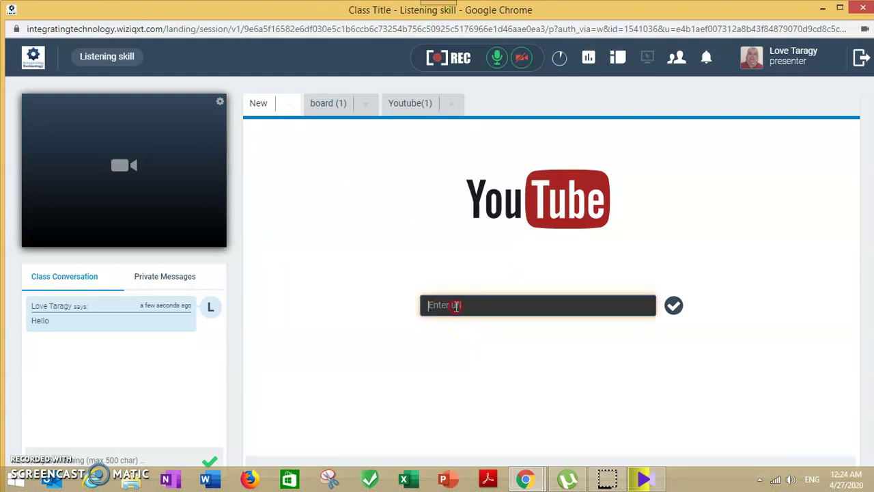
{"action": "left_click", "coordinate": [483, 173]}
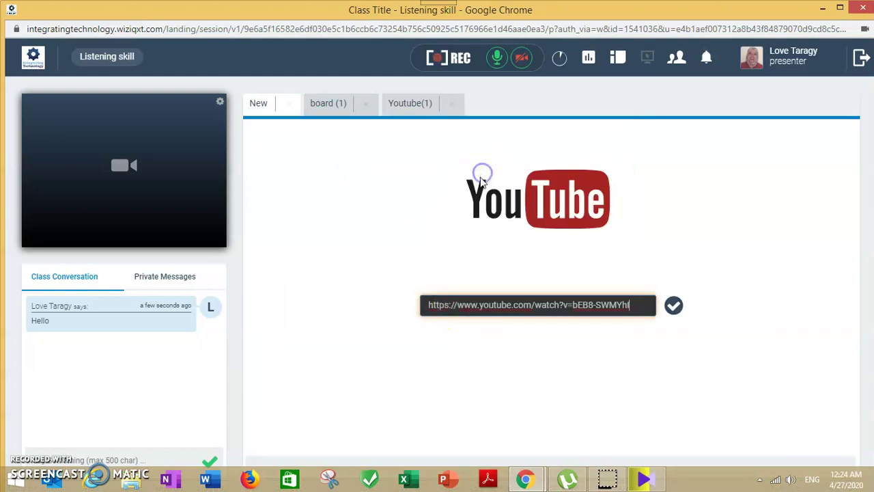
{"action": "left_click", "coordinate": [674, 305]}
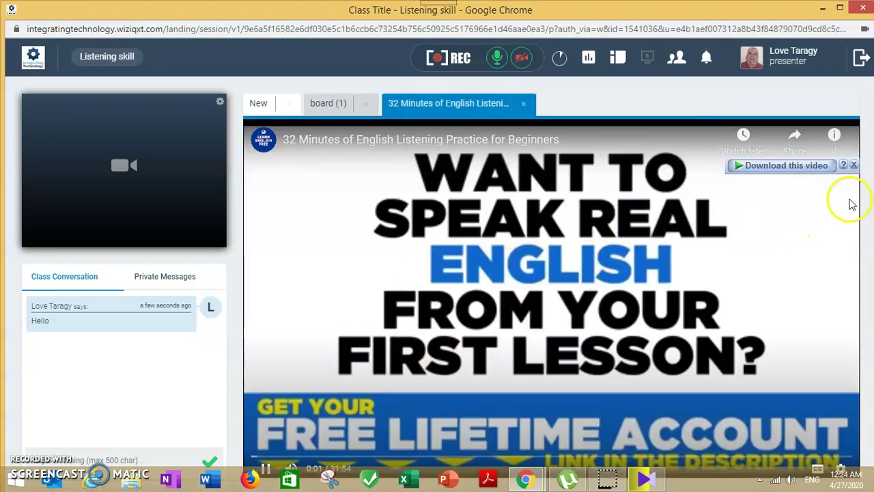
Dismiss the download overlay on the video, pause playback, and close the YouTube tab.
{"action": "left_click", "coordinate": [853, 165]}
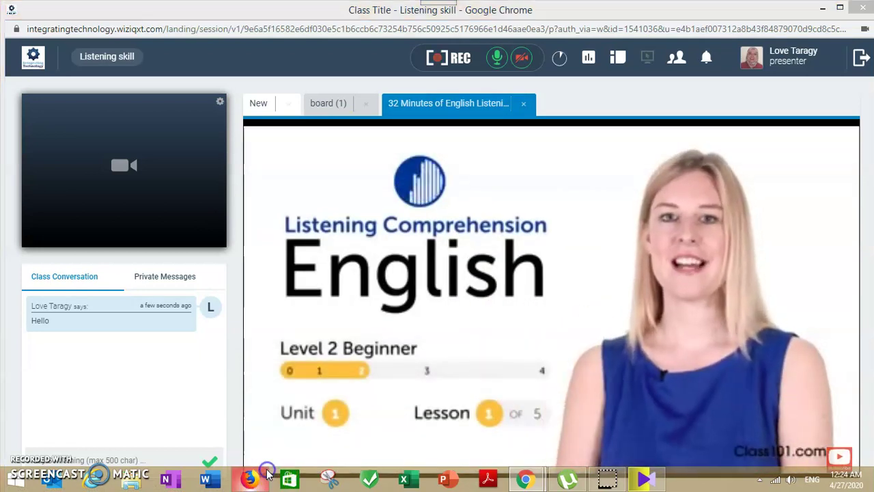
{"action": "left_click", "coordinate": [269, 467]}
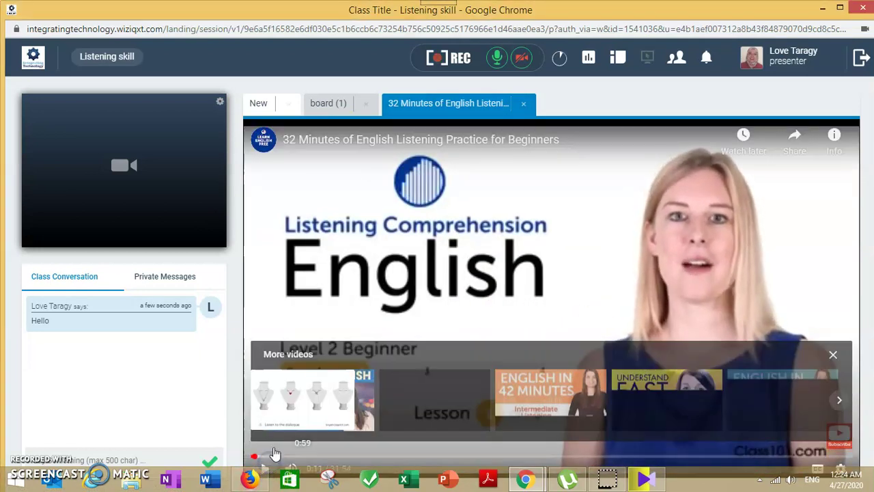
{"action": "left_click", "coordinate": [832, 358]}
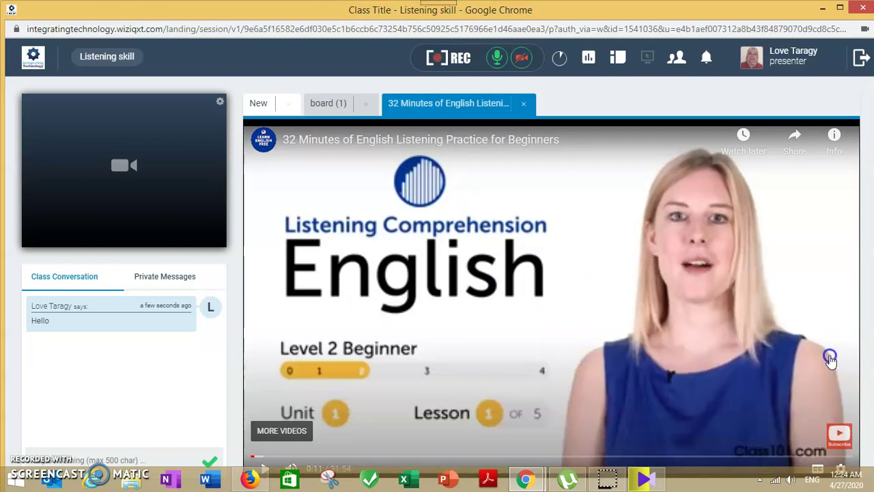
{"action": "left_click", "coordinate": [524, 105]}
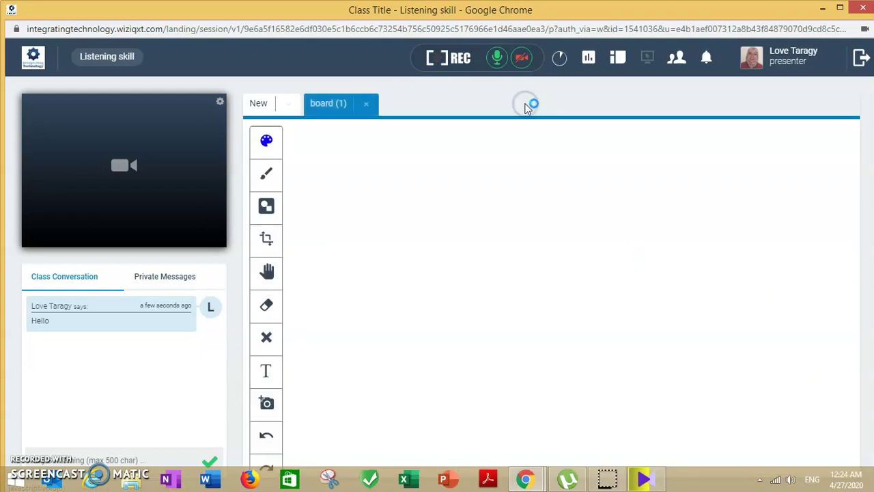
Add a Content tab and share the "listening presentation" from the library with the class.
{"action": "left_click", "coordinate": [291, 105]}
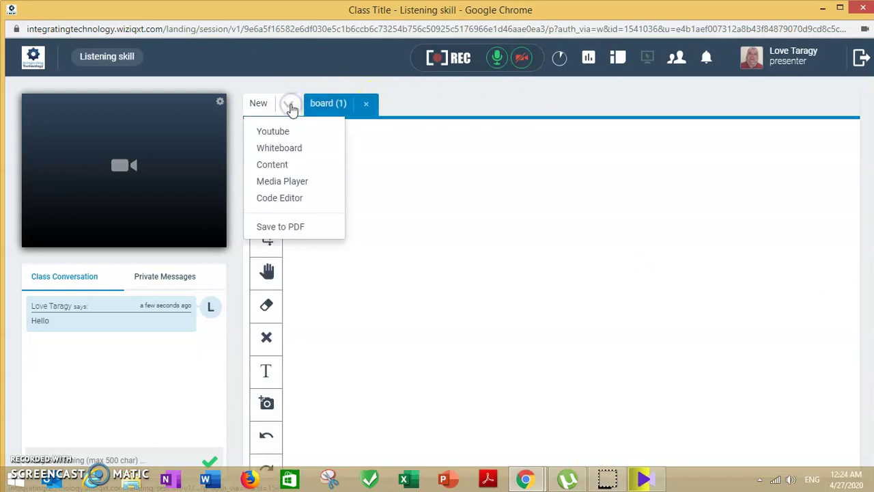
{"action": "left_click", "coordinate": [295, 150]}
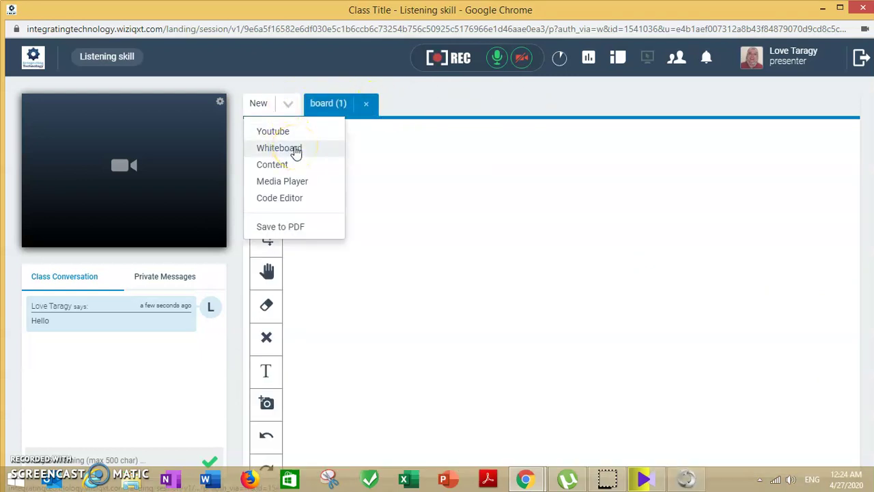
{"action": "left_click", "coordinate": [282, 168]}
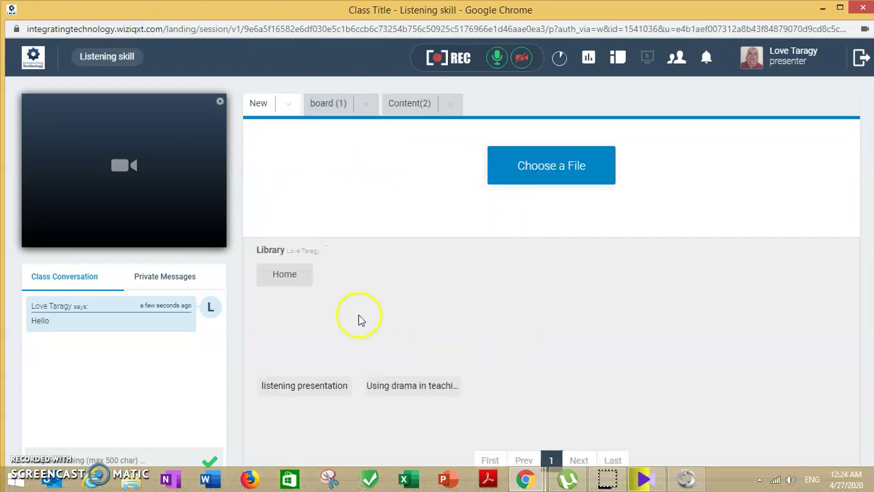
{"action": "left_click", "coordinate": [540, 167]}
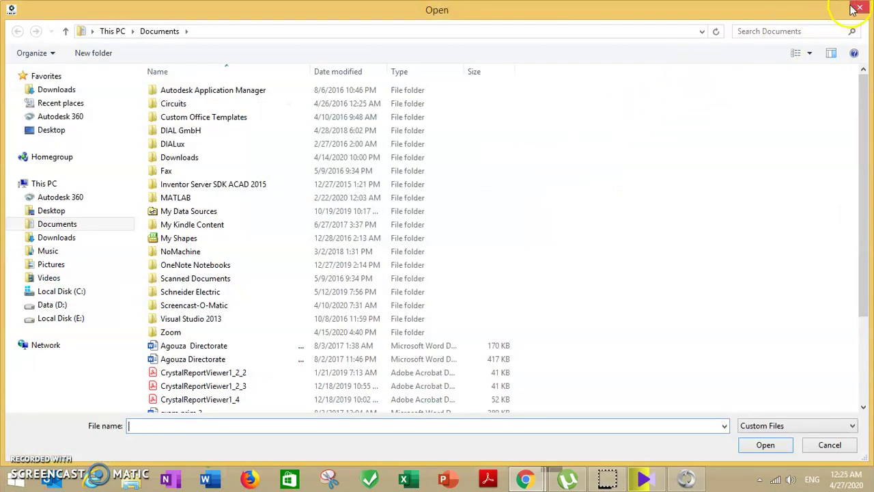
{"action": "left_click", "coordinate": [857, 9]}
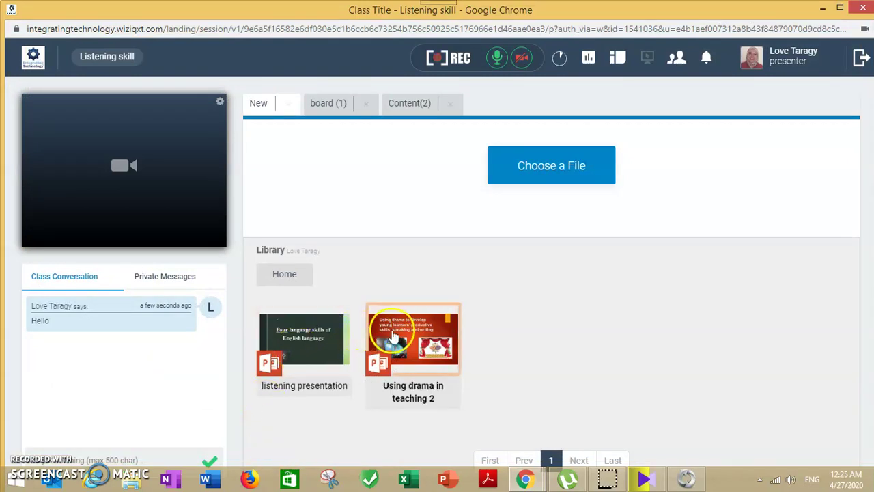
{"action": "left_click", "coordinate": [302, 359]}
{"action": "left_click", "coordinate": [560, 246]}
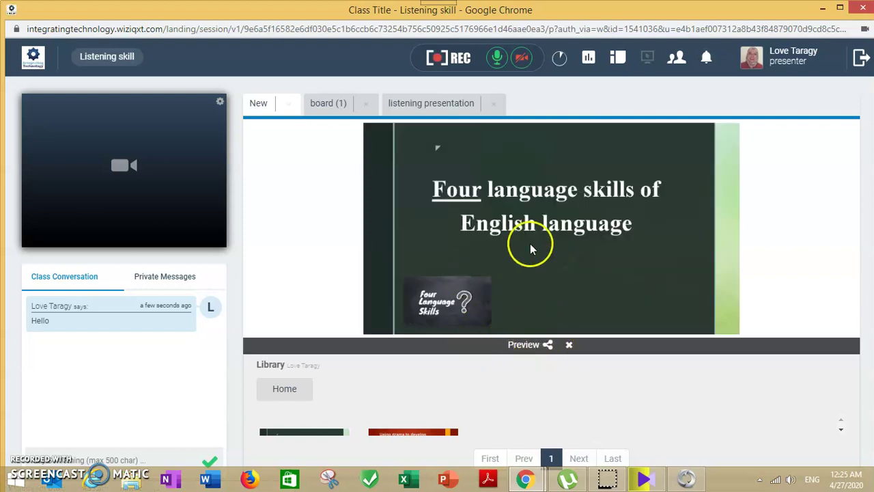
{"action": "left_click", "coordinate": [542, 347]}
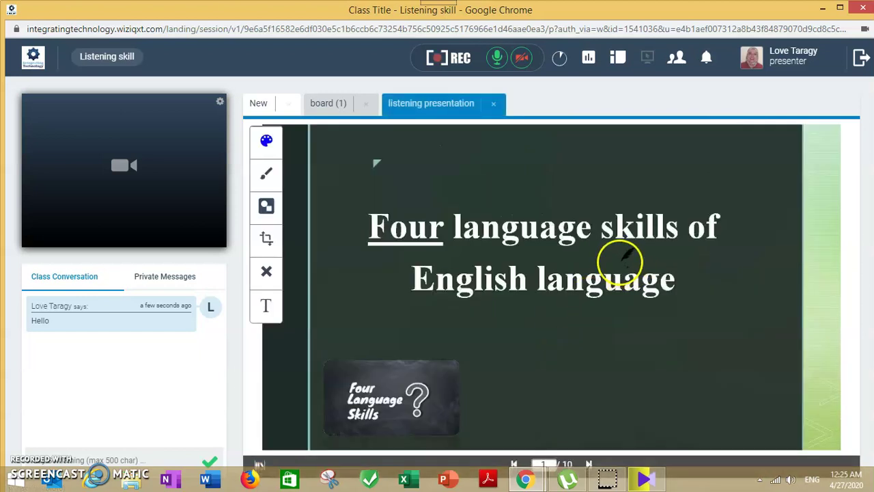
Page through the listening presentation up to slide 10.
{"action": "left_click", "coordinate": [588, 463]}
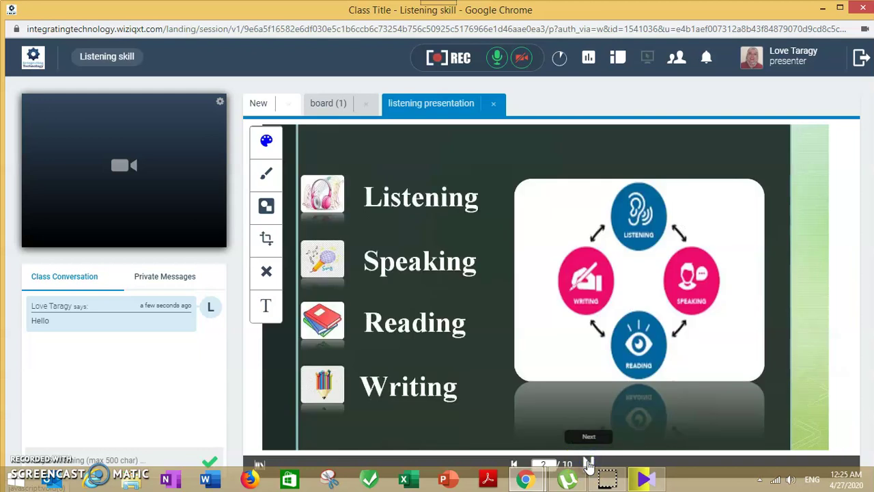
{"action": "left_click", "coordinate": [589, 464]}
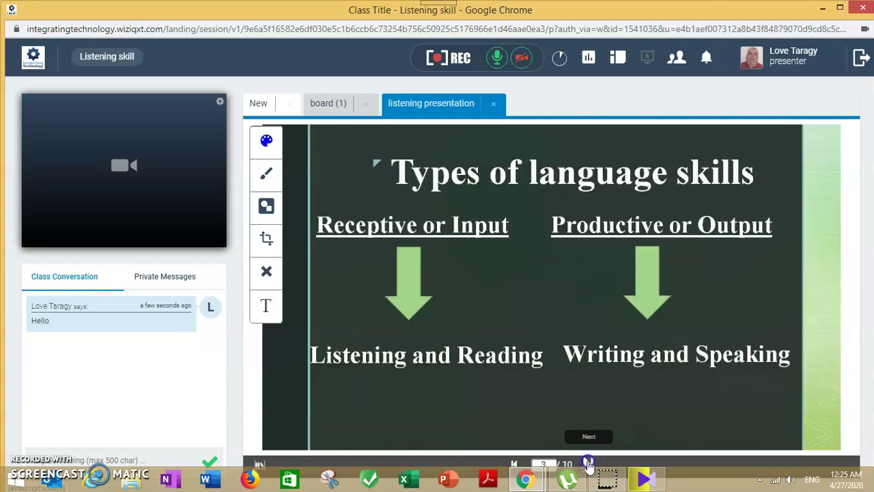
{"action": "left_click", "coordinate": [589, 464]}
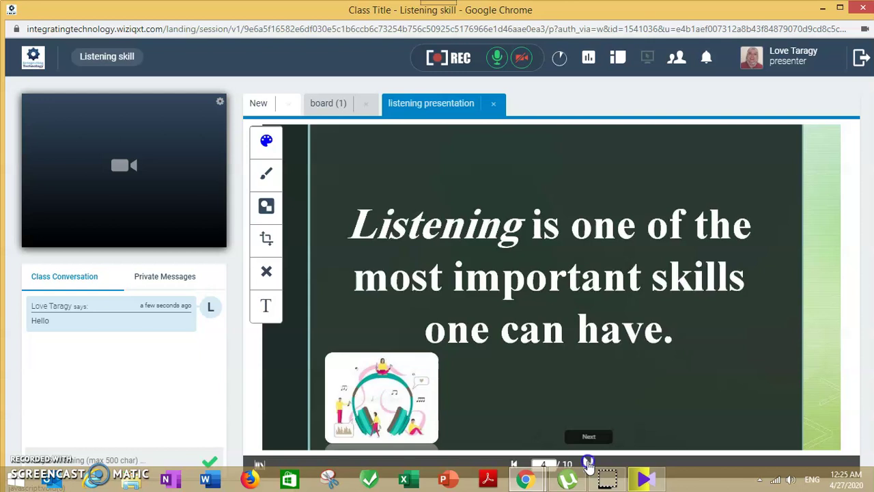
{"action": "left_click", "coordinate": [589, 464]}
{"action": "left_click", "coordinate": [589, 464]}
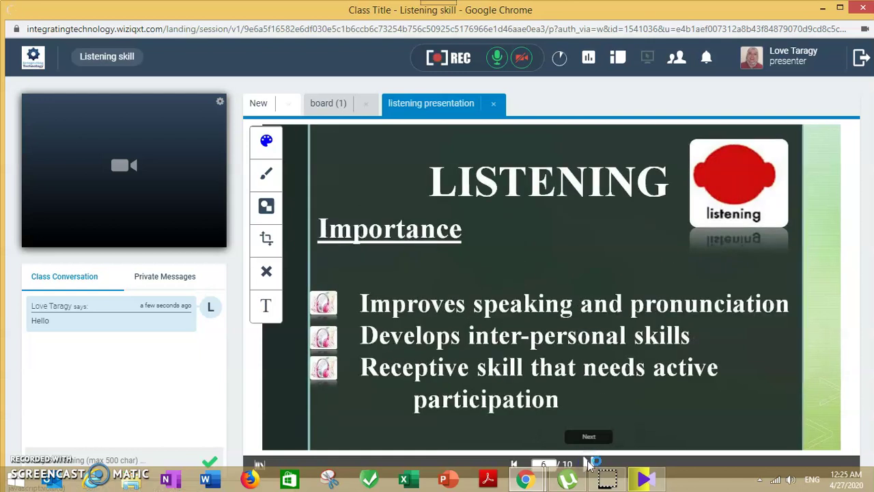
{"action": "left_click", "coordinate": [589, 463]}
{"action": "left_click", "coordinate": [589, 463]}
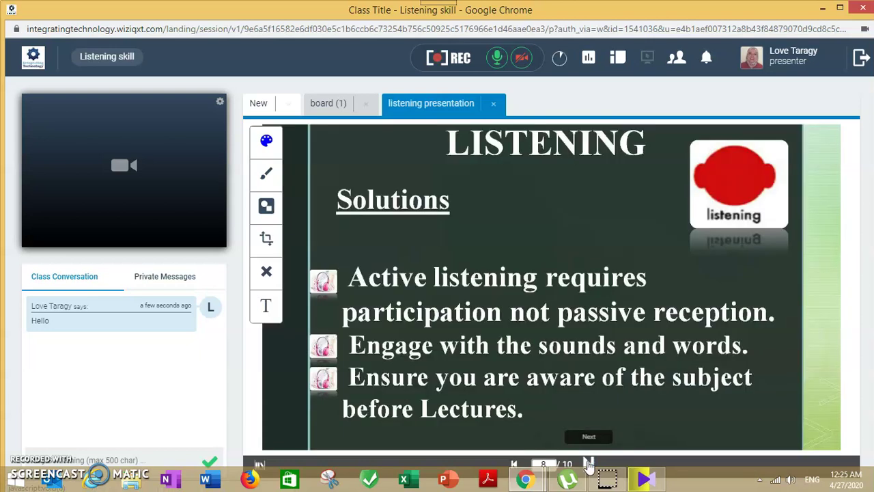
{"action": "left_click", "coordinate": [589, 464]}
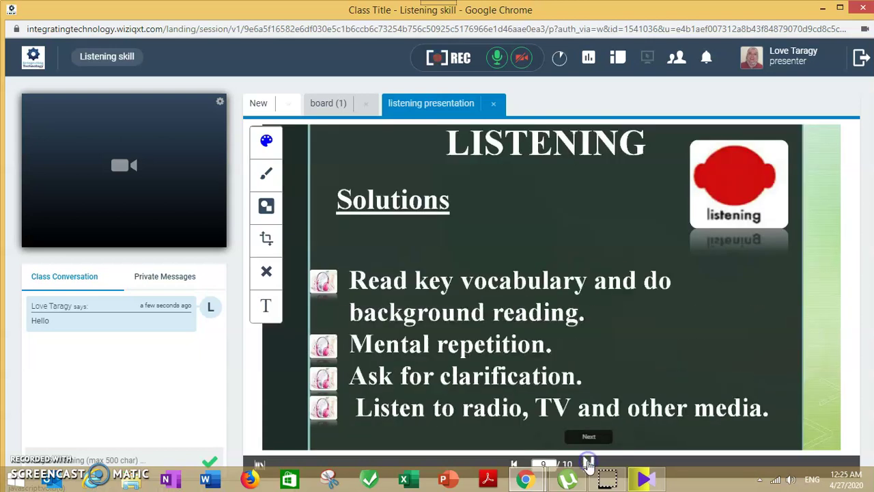
{"action": "left_click", "coordinate": [588, 463]}
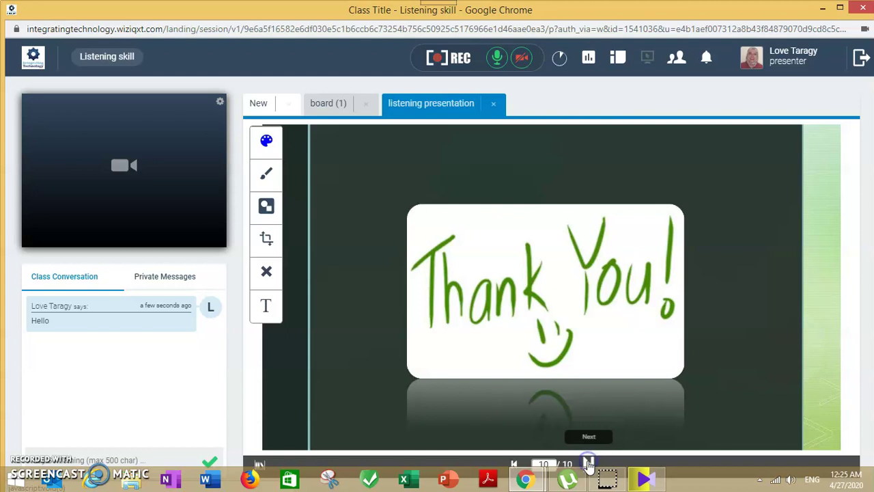
Close the listening presentation and look over the content types that can be added to the class.
{"action": "left_click", "coordinate": [494, 106]}
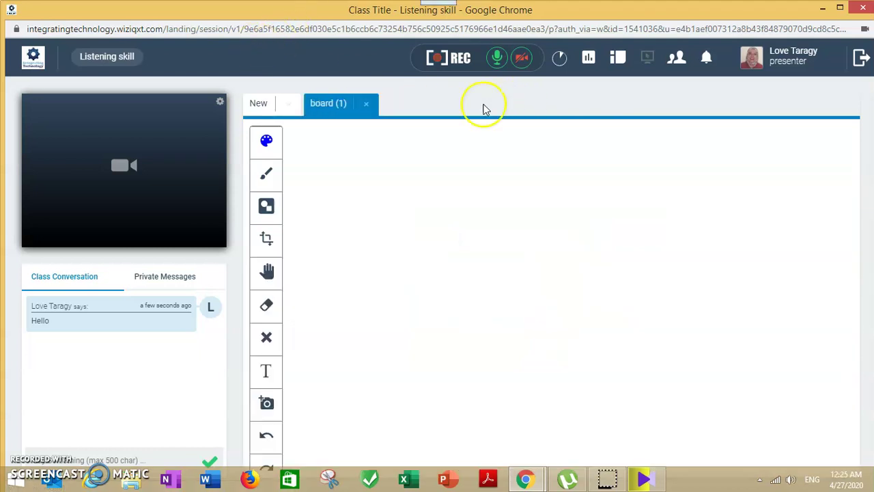
{"action": "left_click", "coordinate": [290, 103]}
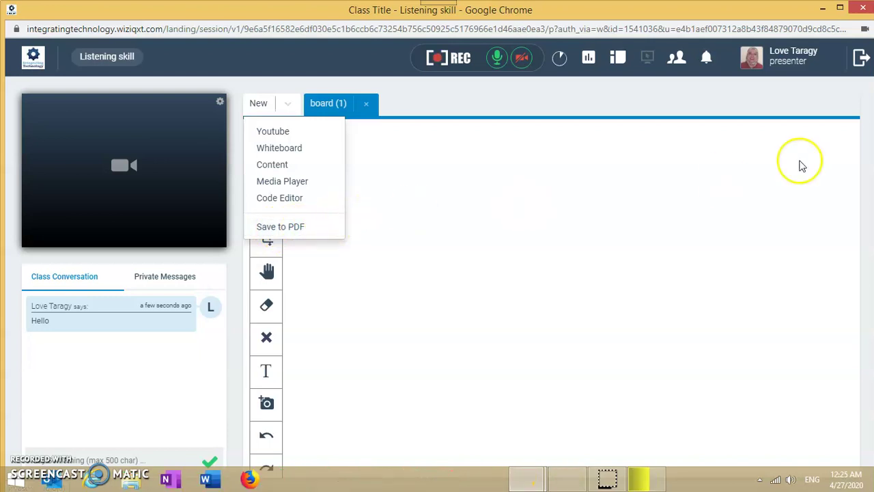
{"action": "left_click", "coordinate": [570, 168]}
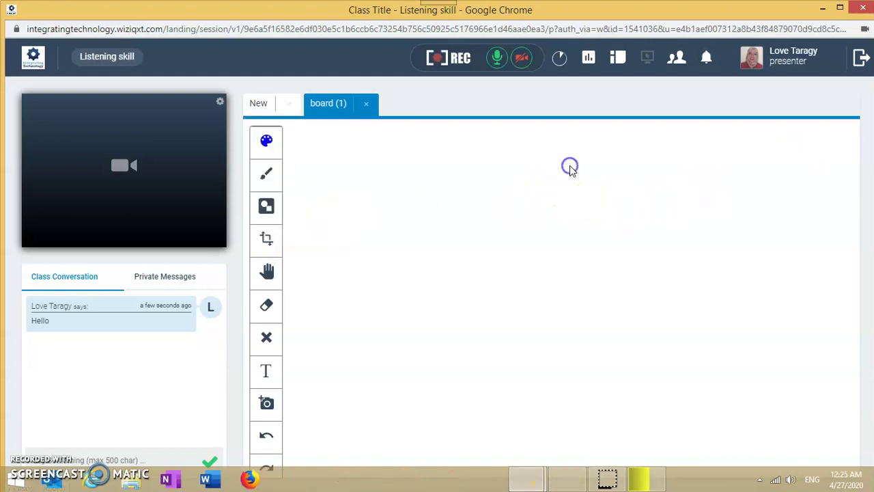